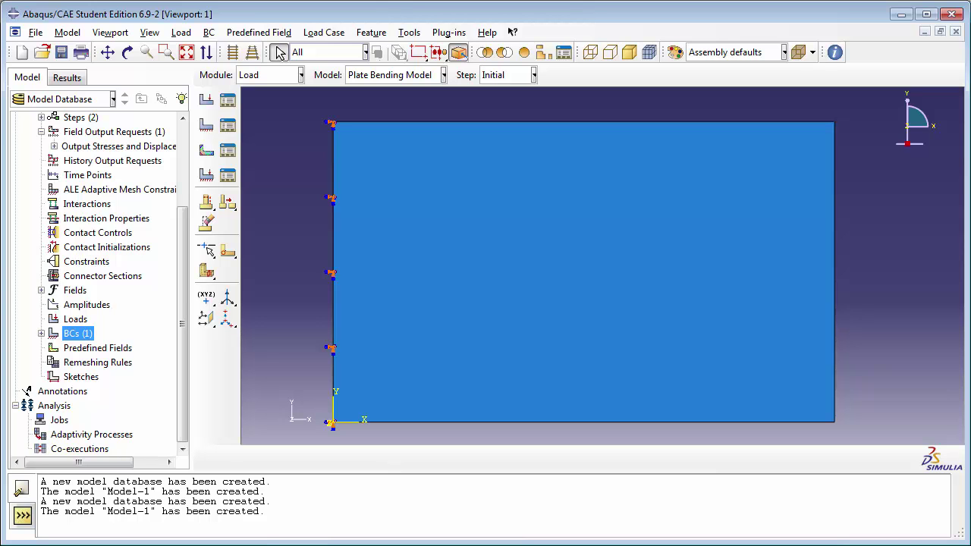
Step: Review the existing edge boundary condition, then return to the top of the model tree
{"action": "double_click", "coordinate": [63, 330]}
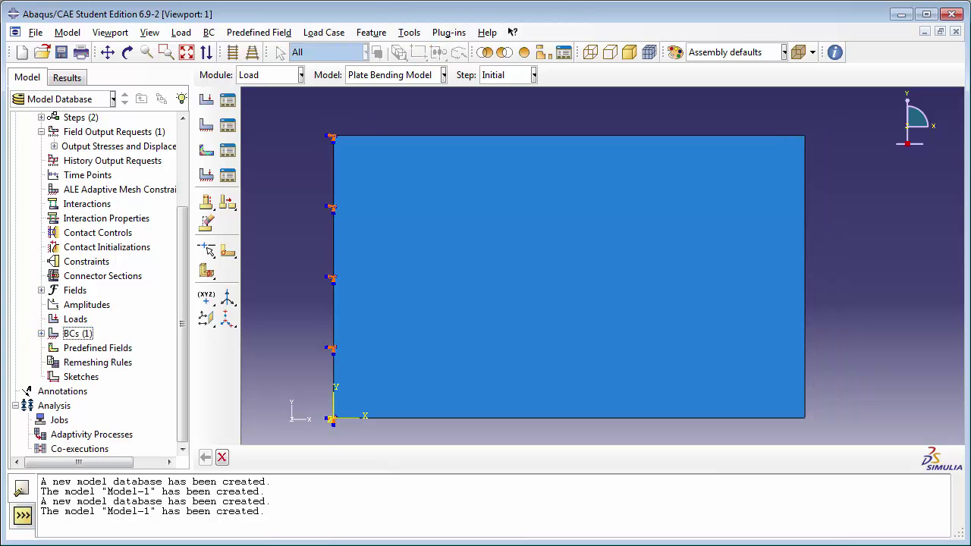
{"action": "scroll", "coordinate": [98, 288], "scroll_direction": "up", "scroll_amount": 3}
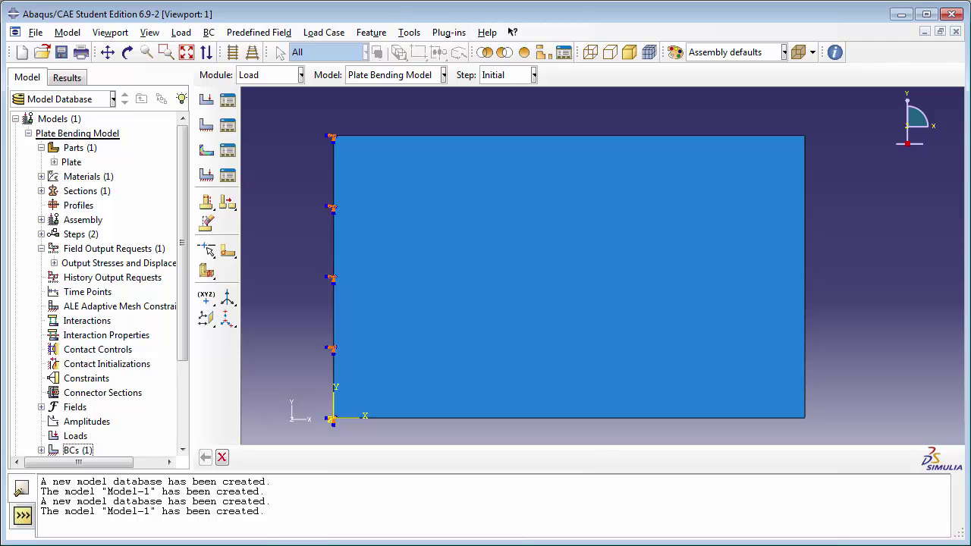
Step: Open the Plate part and create left-edge datum points at 0,2,0 and 0,1,0
{"action": "double_click", "coordinate": [72, 162]}
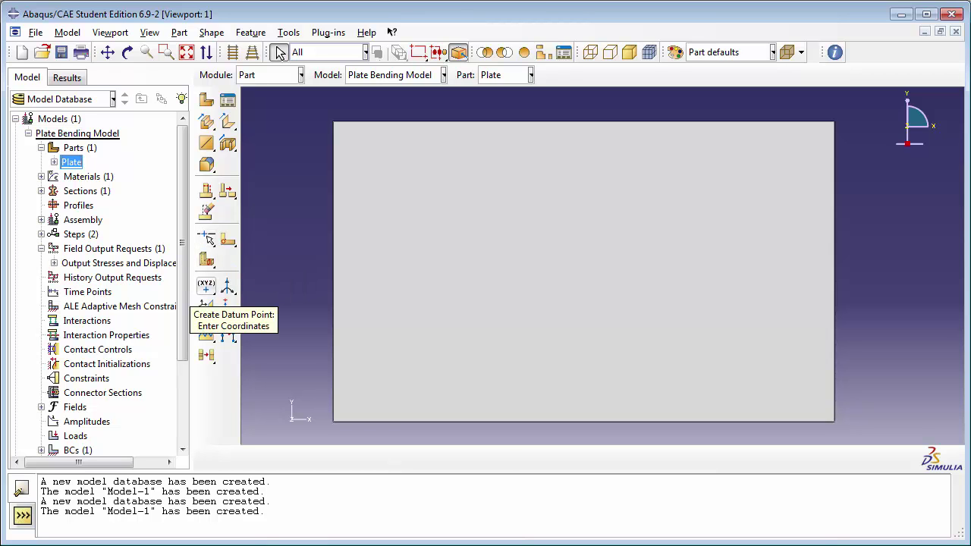
{"action": "left_click", "coordinate": [205, 287]}
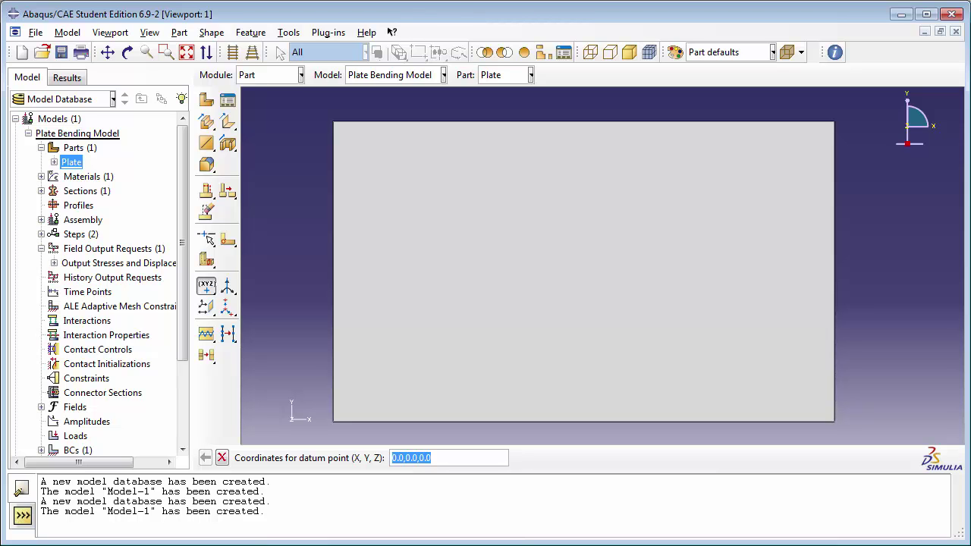
{"action": "left_click", "coordinate": [406, 458]}
{"action": "key", "text": "Delete"}
{"action": "type", "text": "2"}
{"action": "key", "text": "Return"}
{"action": "left_click", "coordinate": [408, 457]}
{"action": "key", "text": "Delete"}
{"action": "type", "text": "1"}
{"action": "left_click", "coordinate": [440, 458]}
{"action": "key", "text": "Return"}
Step: Create right-edge datum points at 5,2,0 and 5,1,0
{"action": "left_click", "coordinate": [407, 458]}
{"action": "left_click_drag", "start_coordinate": [392, 458], "coordinate": [396, 458]}
{"action": "key", "text": "Return"}
{"action": "left_click_drag", "start_coordinate": [391, 459], "coordinate": [410, 458]}
{"action": "type", "text": "5.0,1"}
{"action": "left_click", "coordinate": [455, 458]}
{"action": "key", "text": "Return"}
{"action": "left_click", "coordinate": [392, 458]}
Step: Partition the plate face along the shortest path between the two upper datum points
{"action": "left_click_drag", "start_coordinate": [227, 240], "coordinate": [270, 241]}
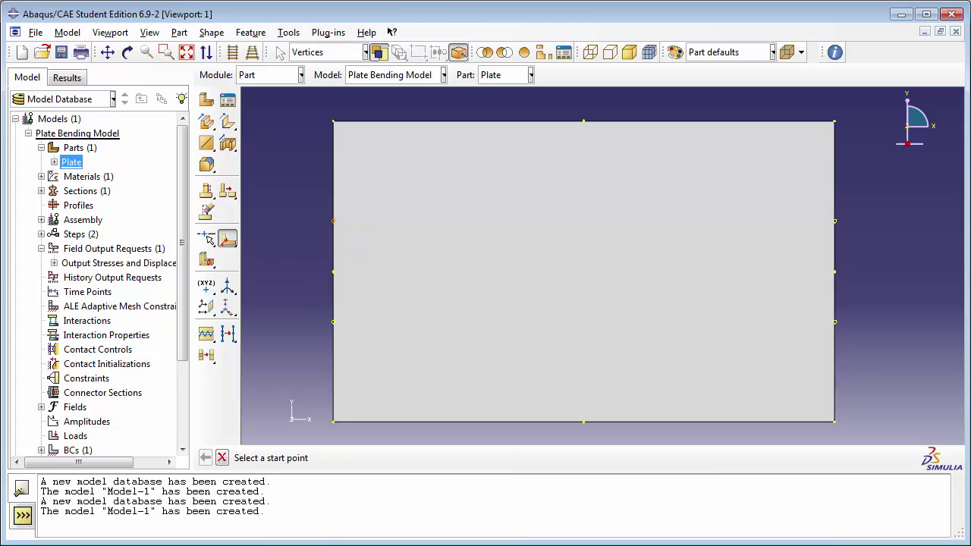
{"action": "left_click", "coordinate": [334, 221]}
{"action": "left_click", "coordinate": [835, 221]}
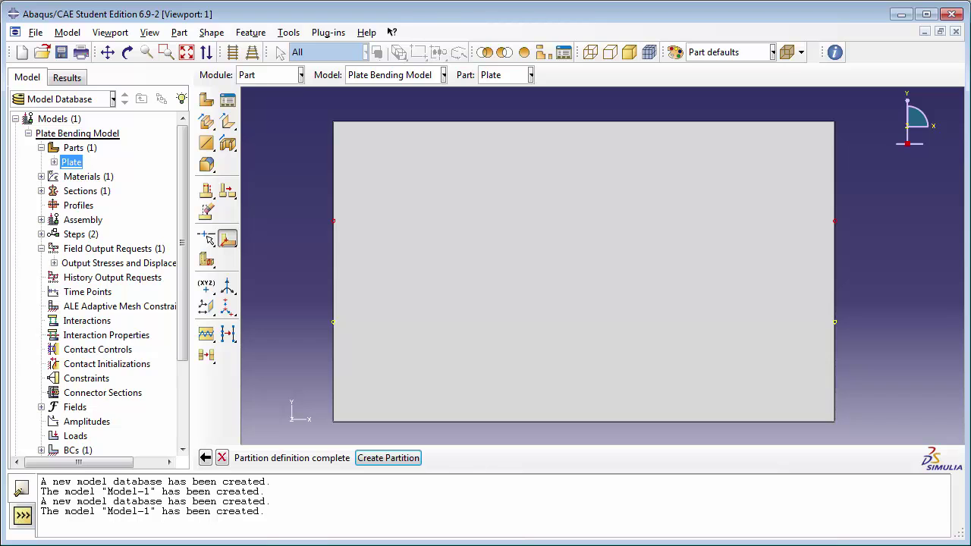
{"action": "left_click", "coordinate": [389, 457]}
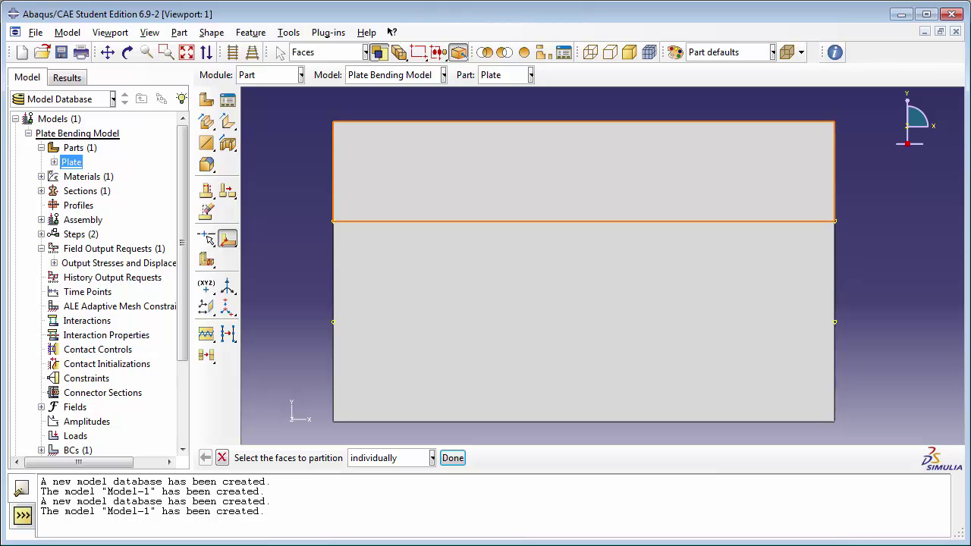
Step: Partition the lower face between the two lower datum points
{"action": "left_click", "coordinate": [472, 312]}
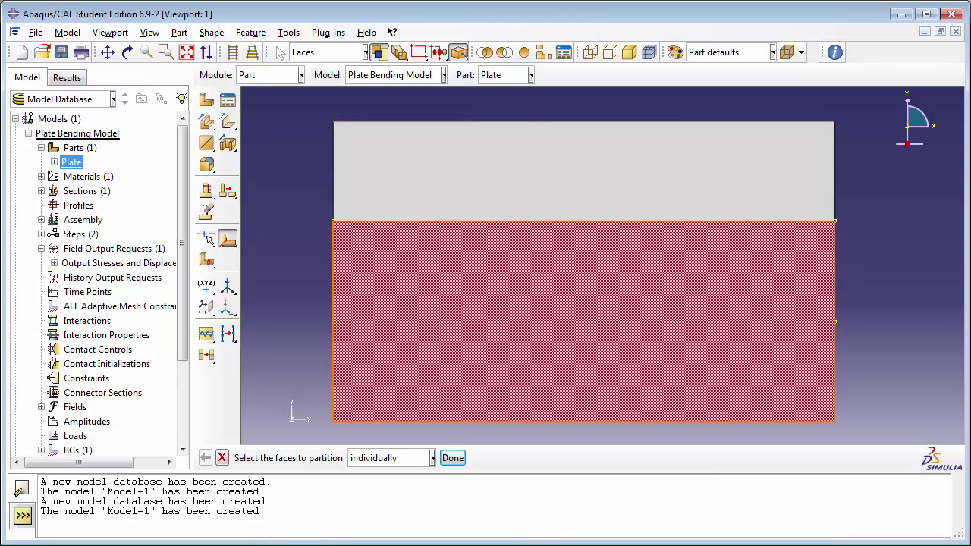
{"action": "left_click", "coordinate": [452, 458]}
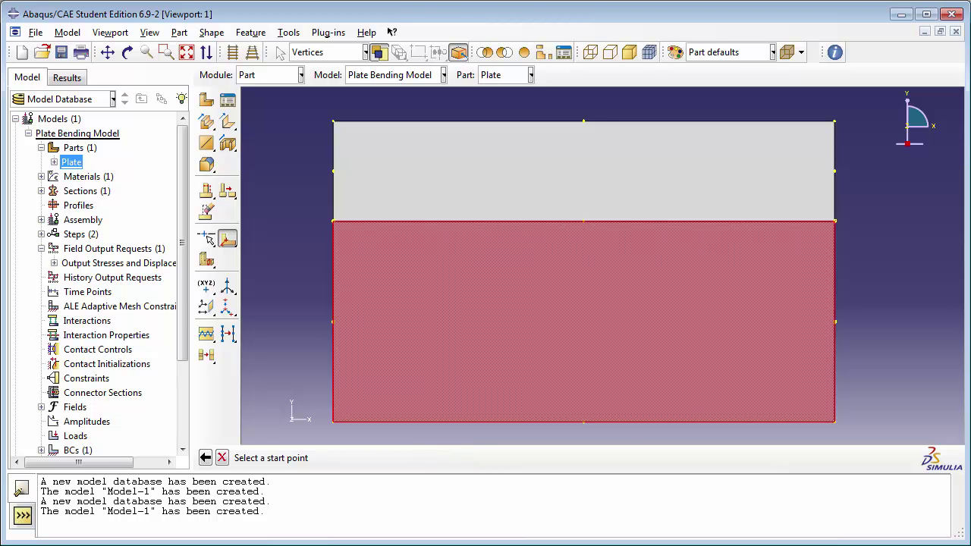
{"action": "left_click", "coordinate": [333, 322]}
{"action": "left_click", "coordinate": [835, 322]}
{"action": "left_click", "coordinate": [365, 461]}
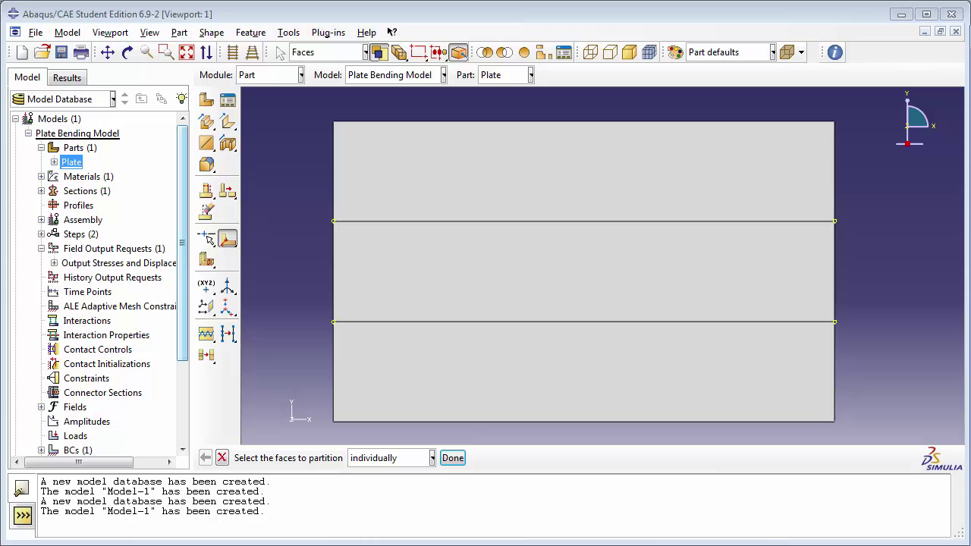
{"action": "left_click_drag", "start_coordinate": [184, 354], "coordinate": [184, 395]}
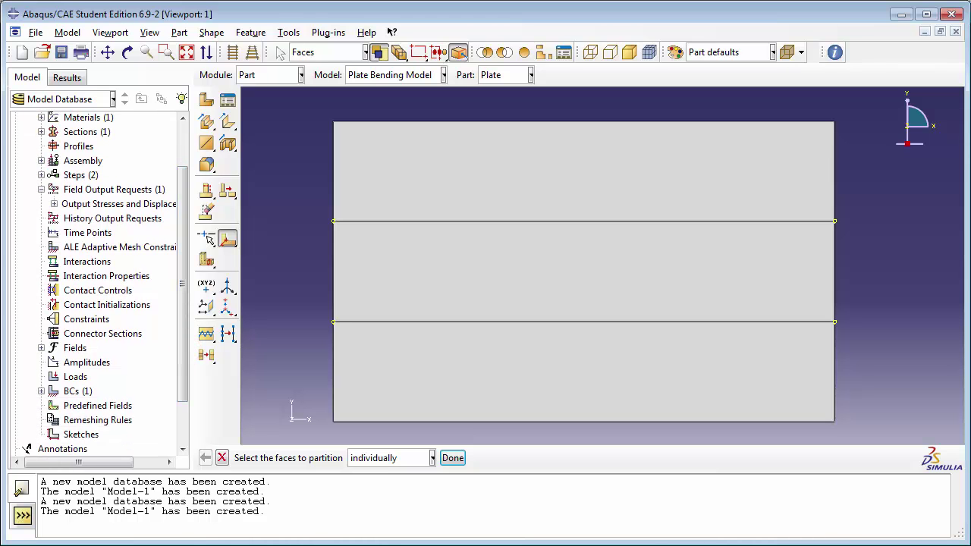
Step: Create a mechanical Concentrated force load named 'Concentrated forces' in the Load Step
{"action": "left_click", "coordinate": [76, 376]}
{"action": "double_click", "coordinate": [75, 377]}
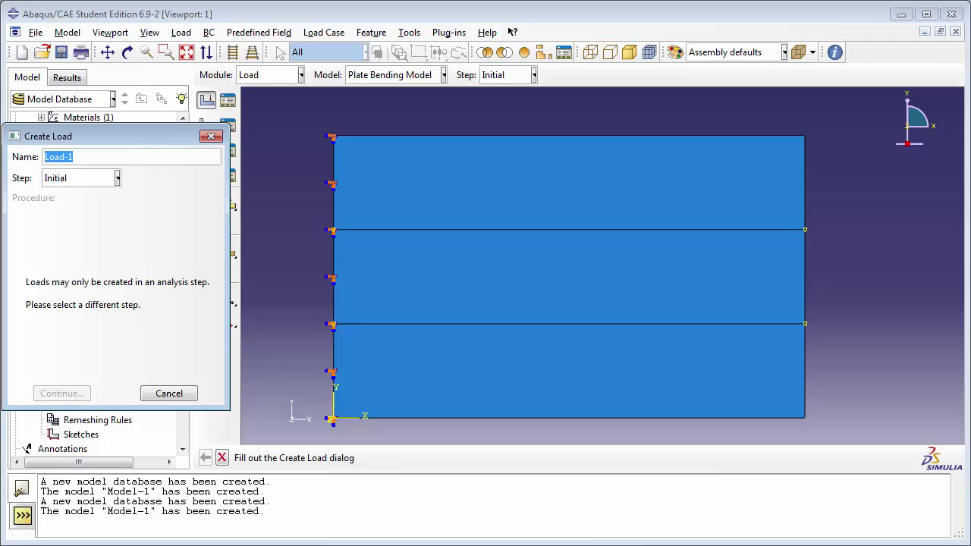
{"action": "type", "text": "Concentrated forces"}
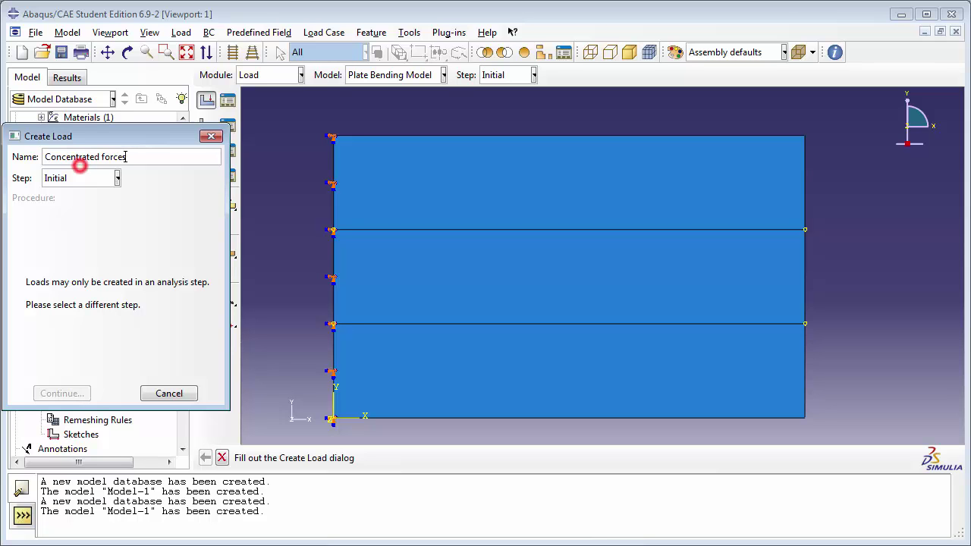
{"action": "left_click", "coordinate": [72, 176]}
{"action": "left_click", "coordinate": [66, 210]}
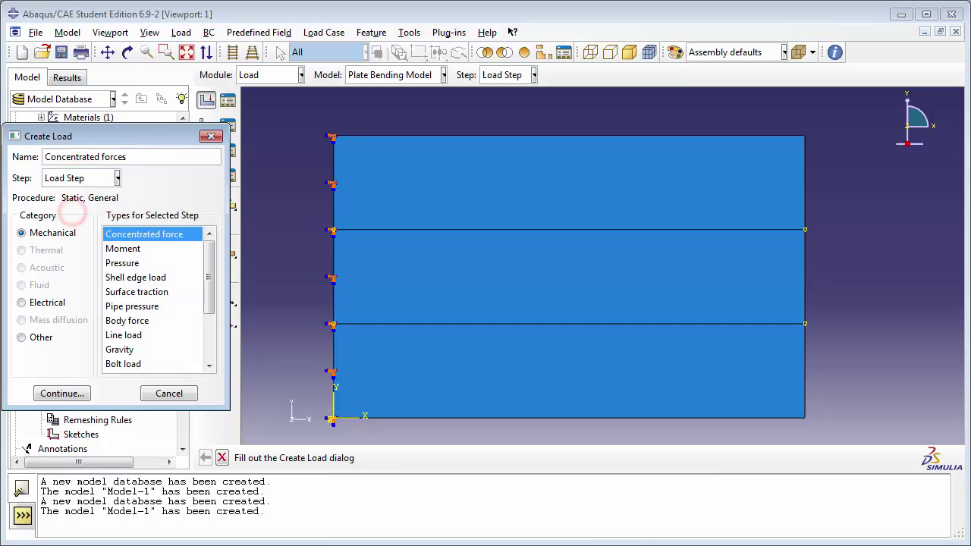
{"action": "left_click", "coordinate": [53, 233]}
{"action": "left_click", "coordinate": [139, 235]}
{"action": "left_click", "coordinate": [59, 394]}
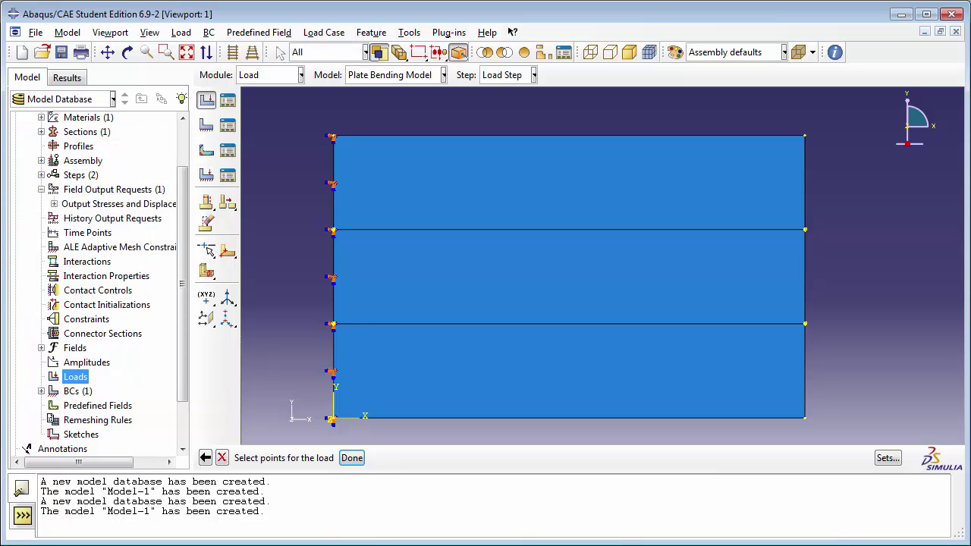
Step: Apply CF3 = -700 at the two right-edge partition points
{"action": "left_click", "coordinate": [805, 229]}
{"action": "left_click", "coordinate": [804, 324]}
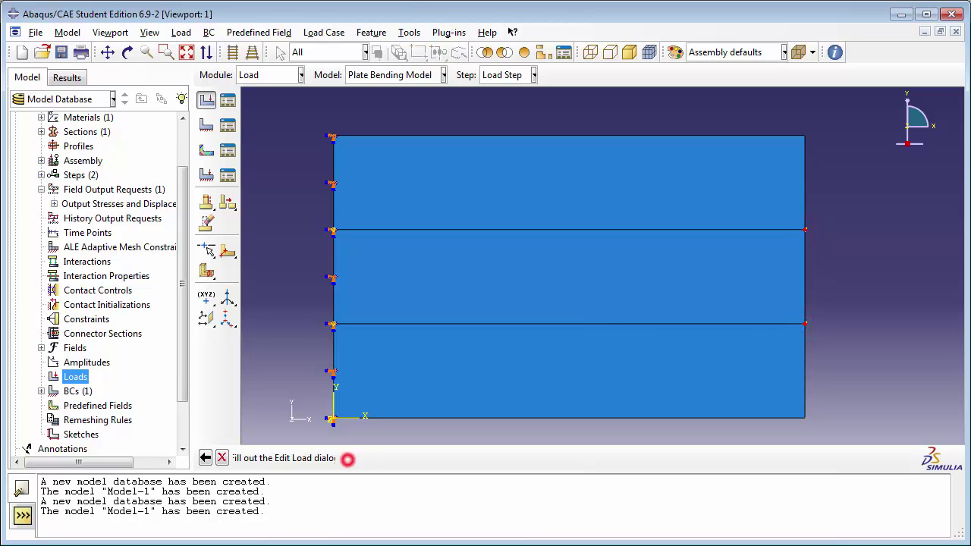
{"action": "left_click", "coordinate": [350, 458]}
{"action": "left_click", "coordinate": [196, 342]}
{"action": "type", "text": "-700"}
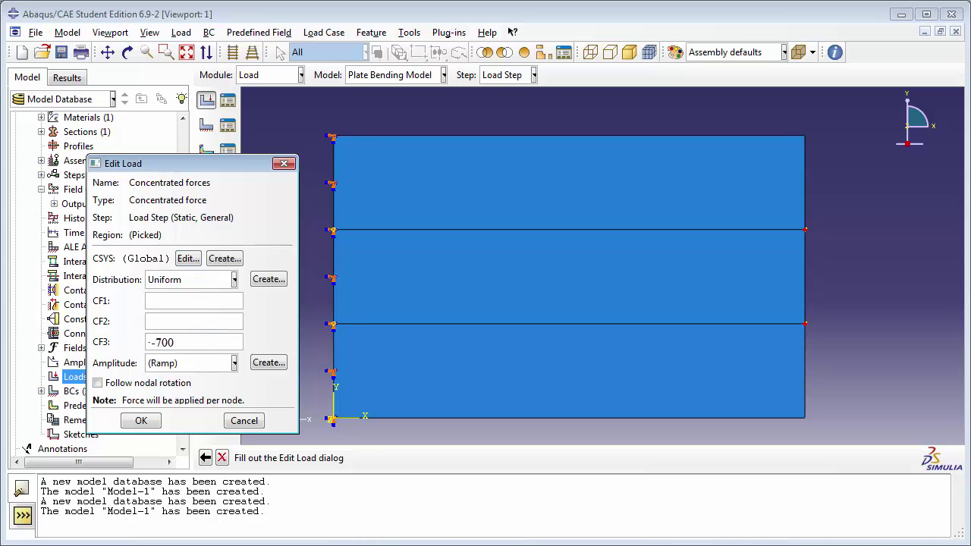
{"action": "left_click", "coordinate": [141, 420]}
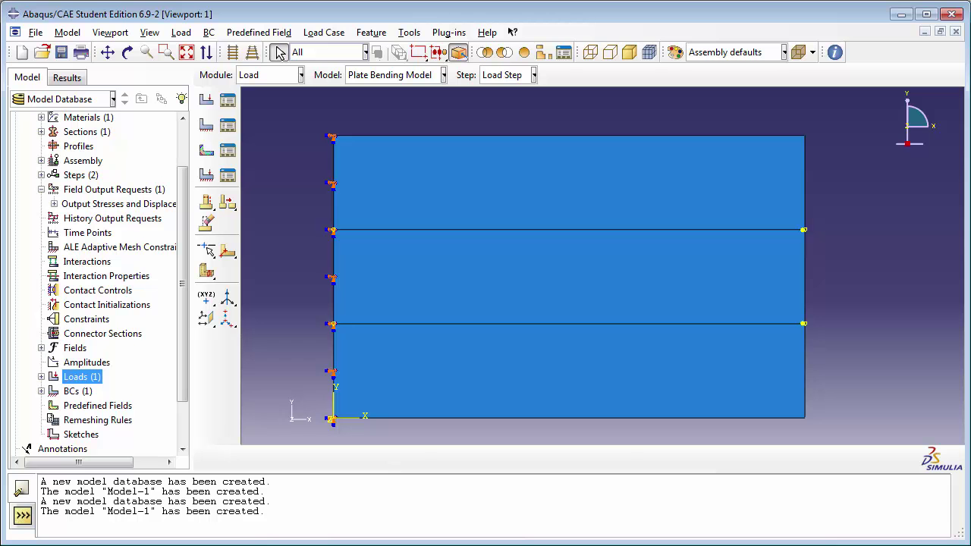
Step: Orbit the plate into an oblique 3D view and expand the Plate part in the tree
{"action": "left_click", "coordinate": [127, 52]}
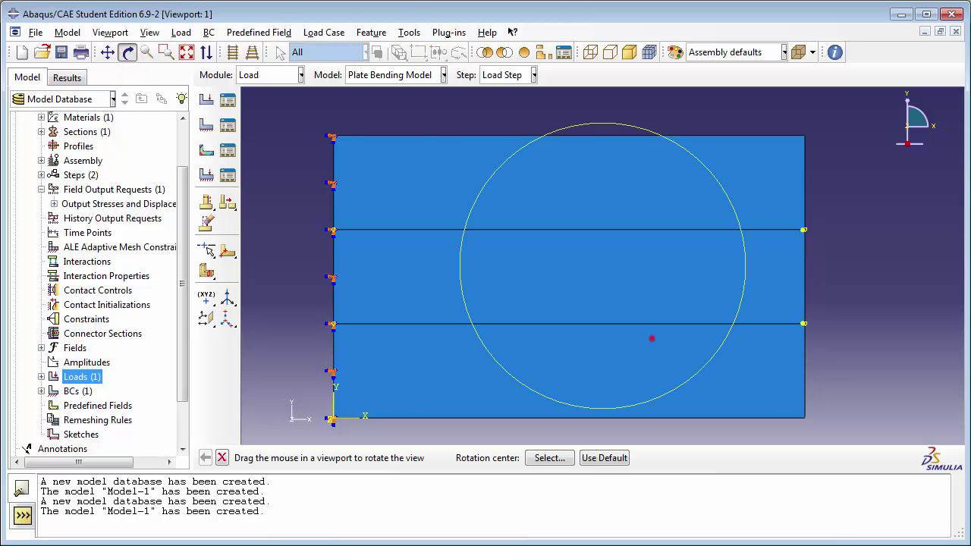
{"action": "left_click_drag", "start_coordinate": [652, 339], "coordinate": [580, 275]}
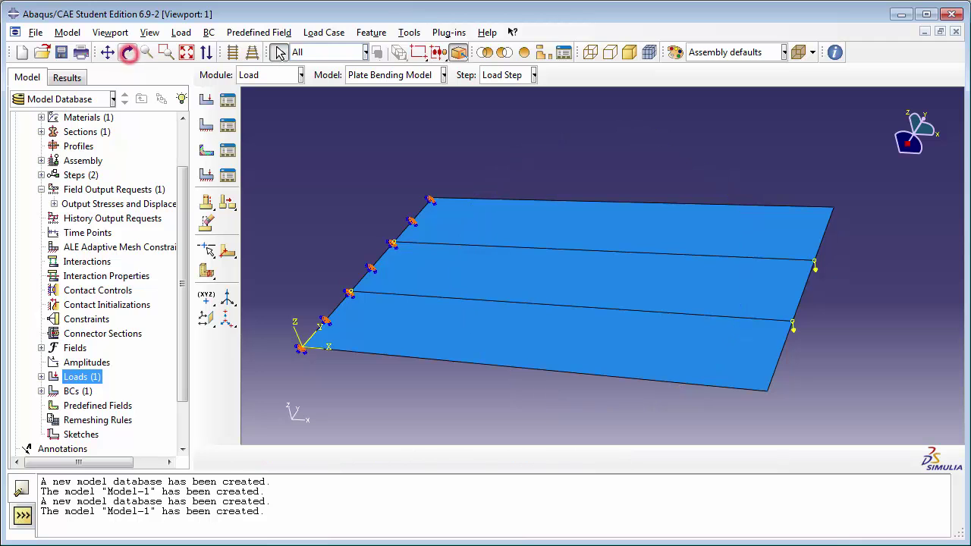
{"action": "left_click", "coordinate": [128, 51]}
{"action": "left_click_drag", "start_coordinate": [182, 259], "coordinate": [180, 216]}
{"action": "left_click", "coordinate": [52, 162]}
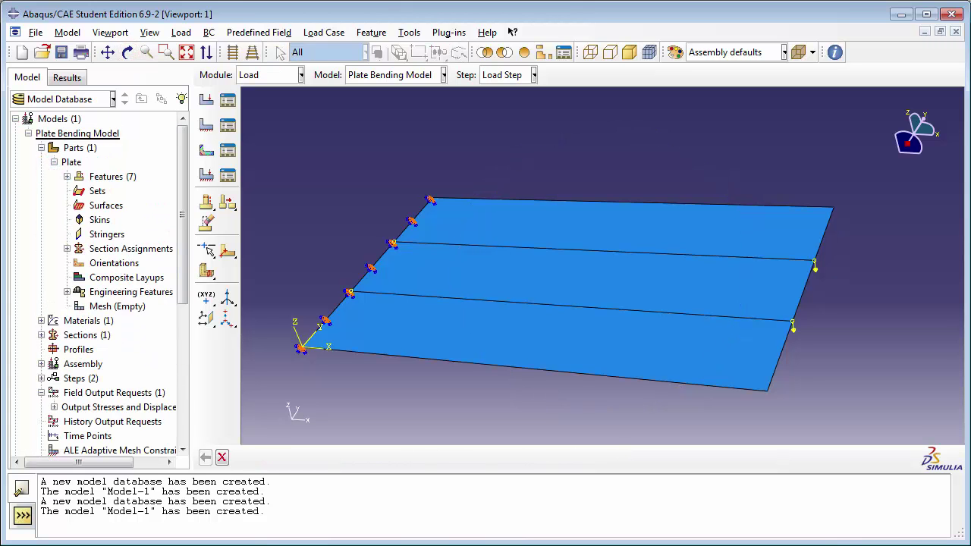
Step: Select all three plate strips and assign them quadratic S8R shell elements
{"action": "double_click", "coordinate": [118, 306]}
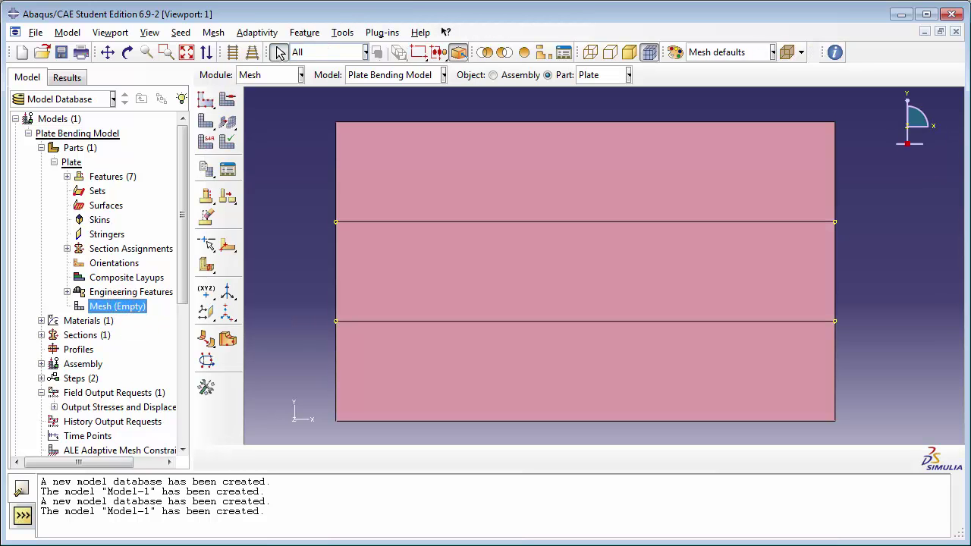
{"action": "left_click", "coordinate": [213, 32]}
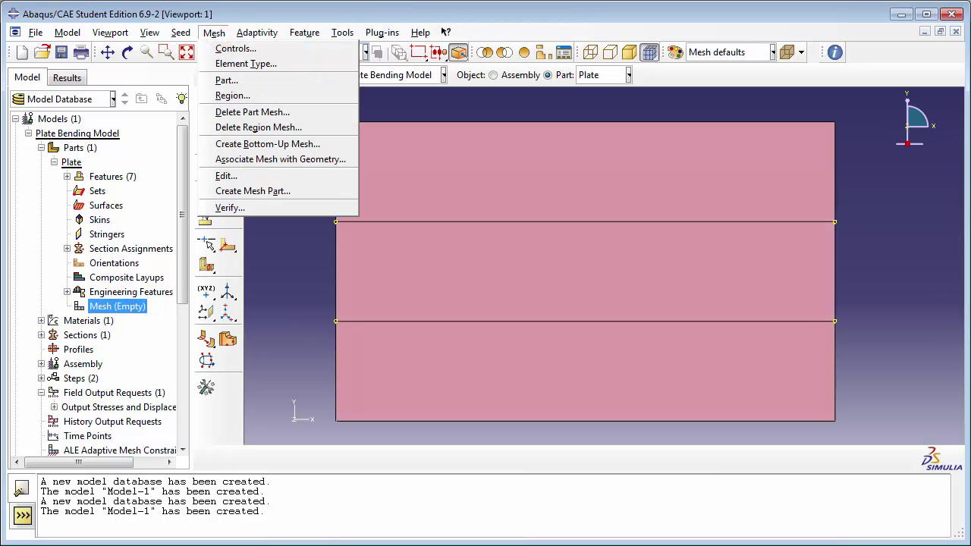
{"action": "left_click", "coordinate": [246, 64]}
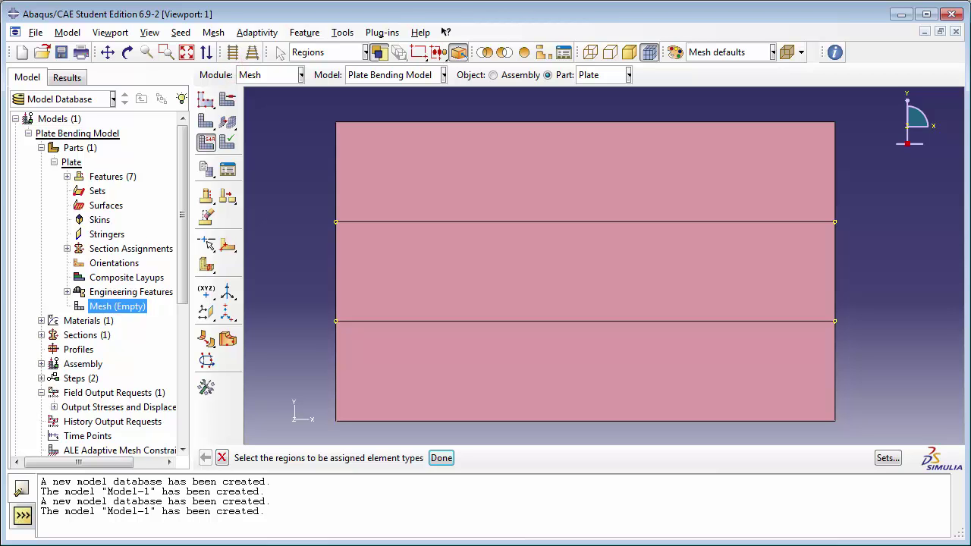
{"action": "left_click_drag", "start_coordinate": [287, 105], "coordinate": [645, 329]}
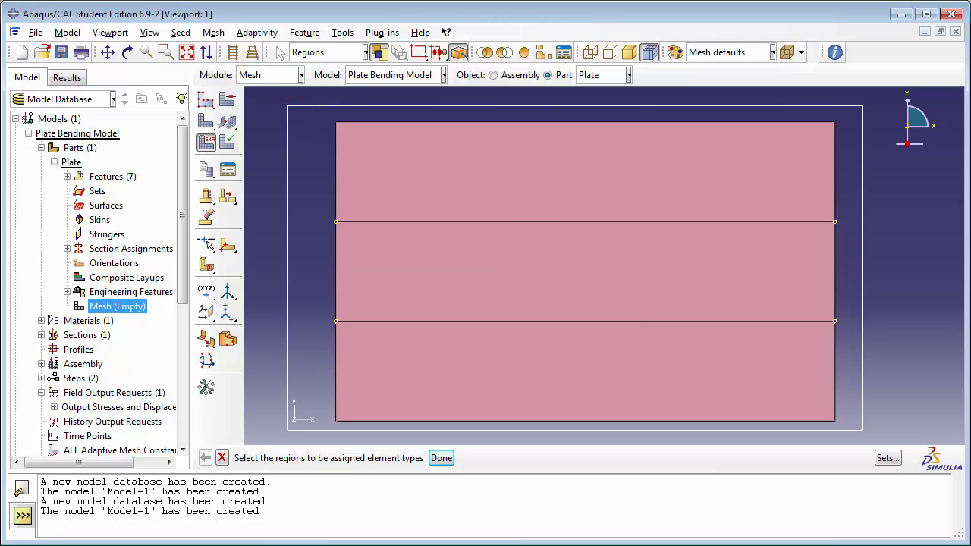
{"action": "left_click_drag", "start_coordinate": [286, 105], "coordinate": [861, 429]}
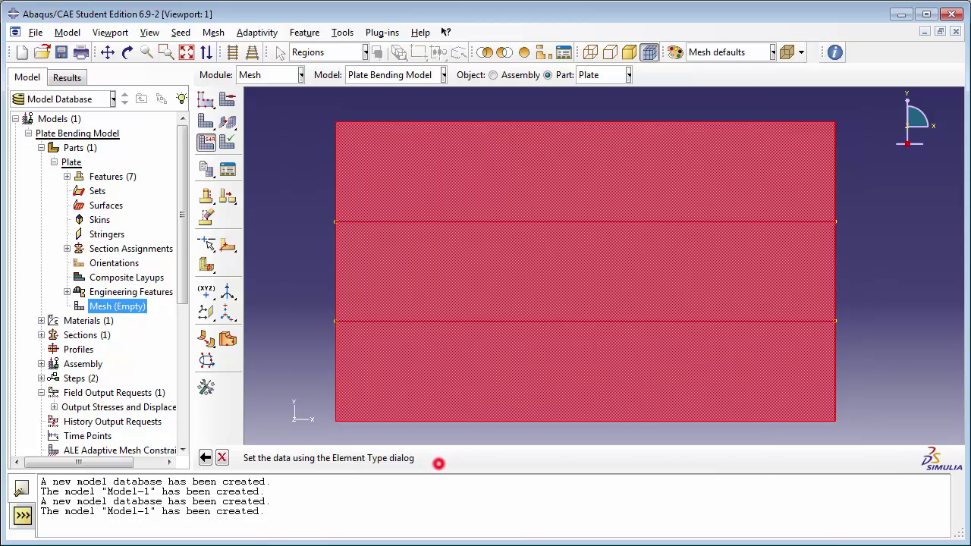
{"action": "left_click", "coordinate": [441, 457]}
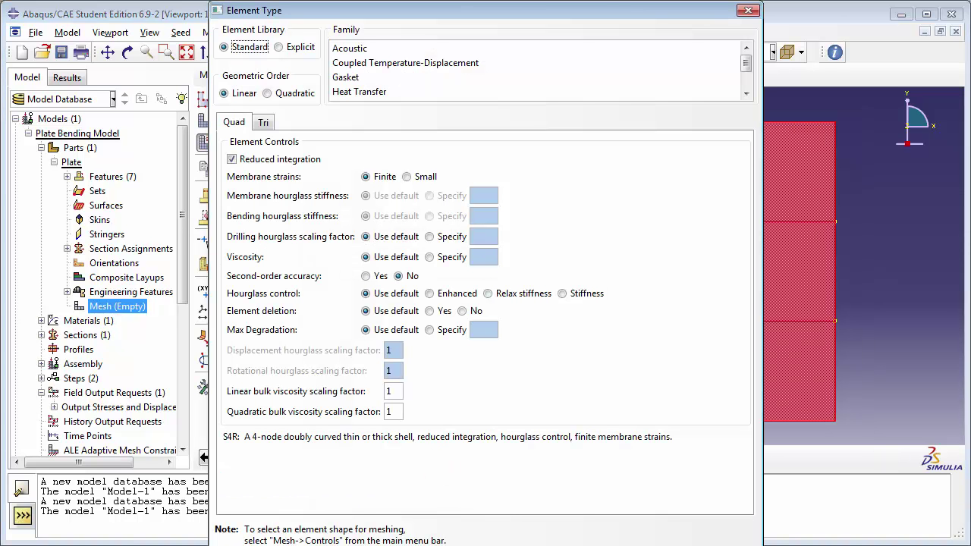
{"action": "left_click", "coordinate": [268, 92]}
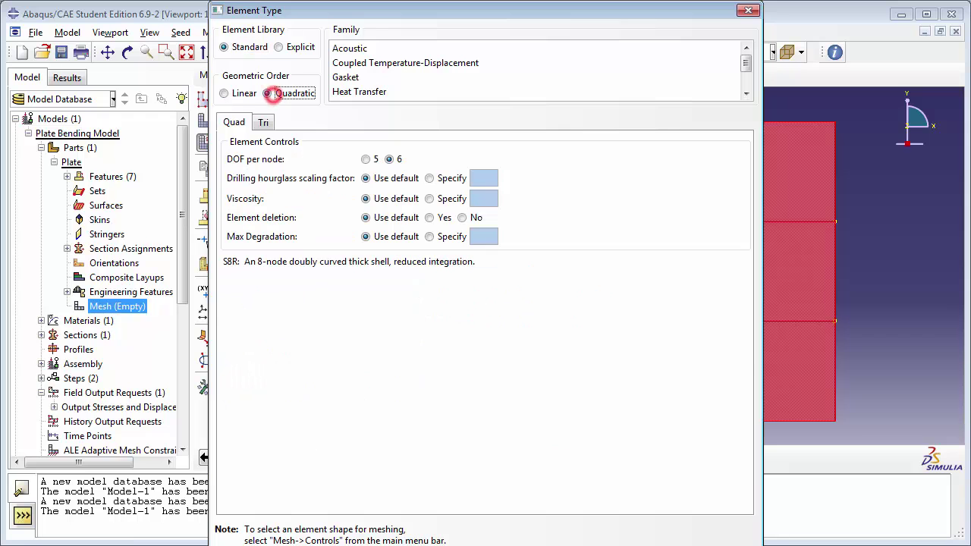
{"action": "double_click", "coordinate": [744, 93]}
{"action": "left_click", "coordinate": [740, 93]}
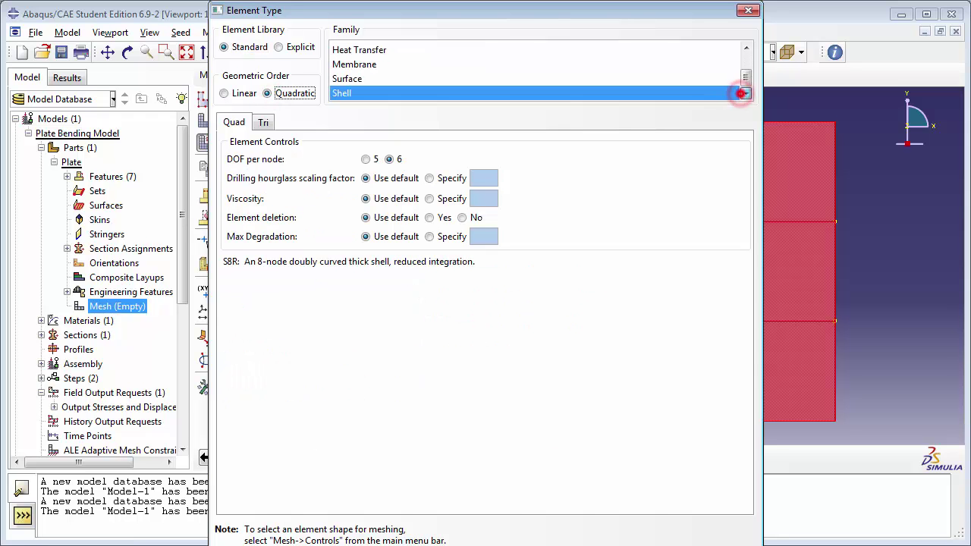
{"action": "left_click", "coordinate": [357, 92]}
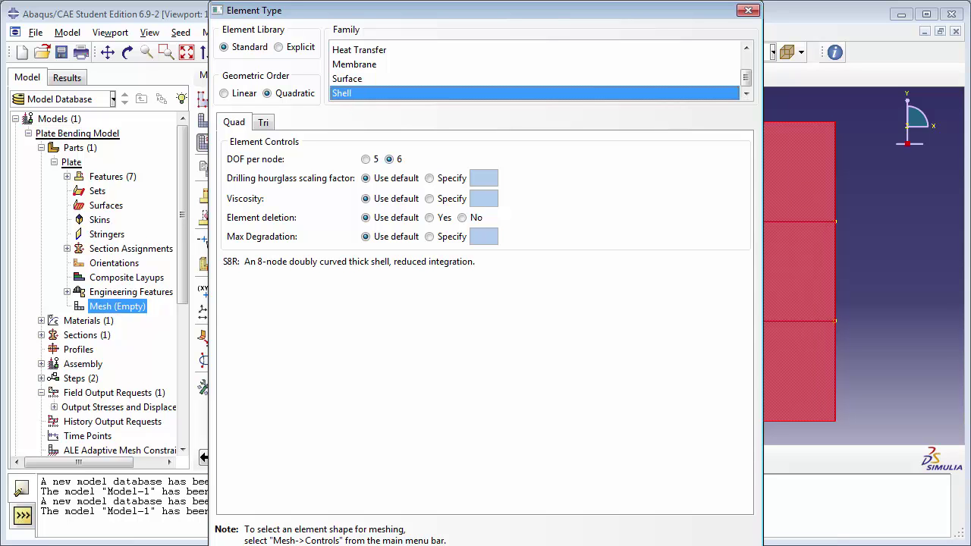
{"action": "key", "text": "Return"}
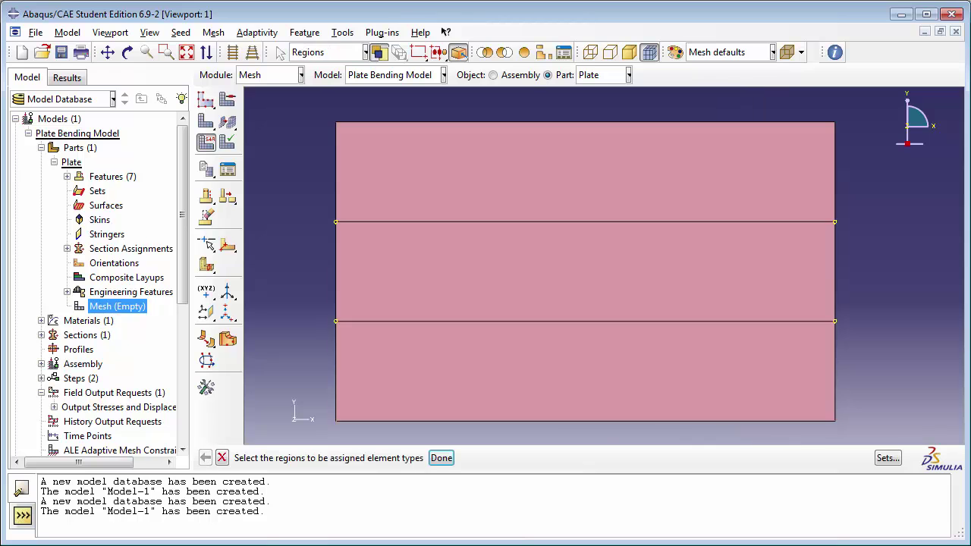
Step: Seed the six left and right side edges with 3 elements each
{"action": "left_click", "coordinate": [181, 32]}
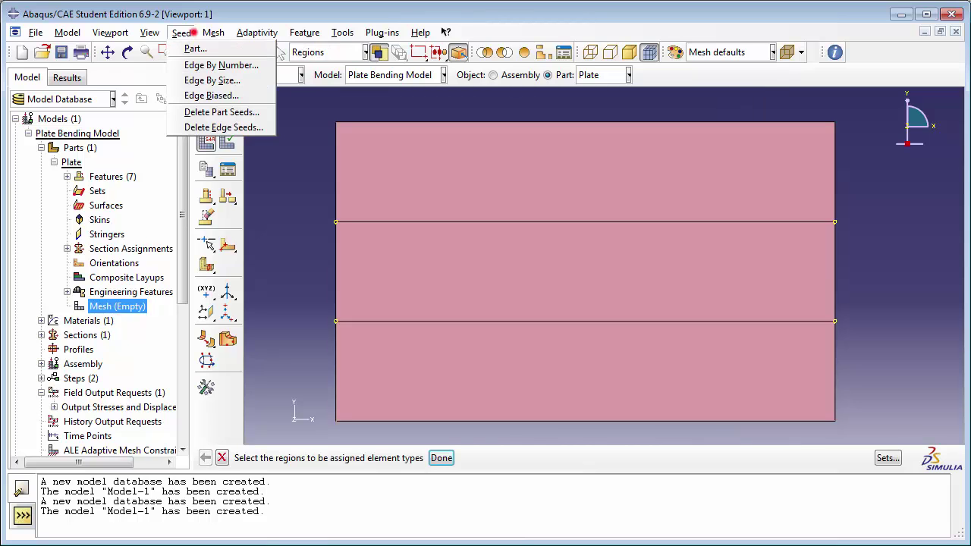
{"action": "left_click", "coordinate": [199, 64]}
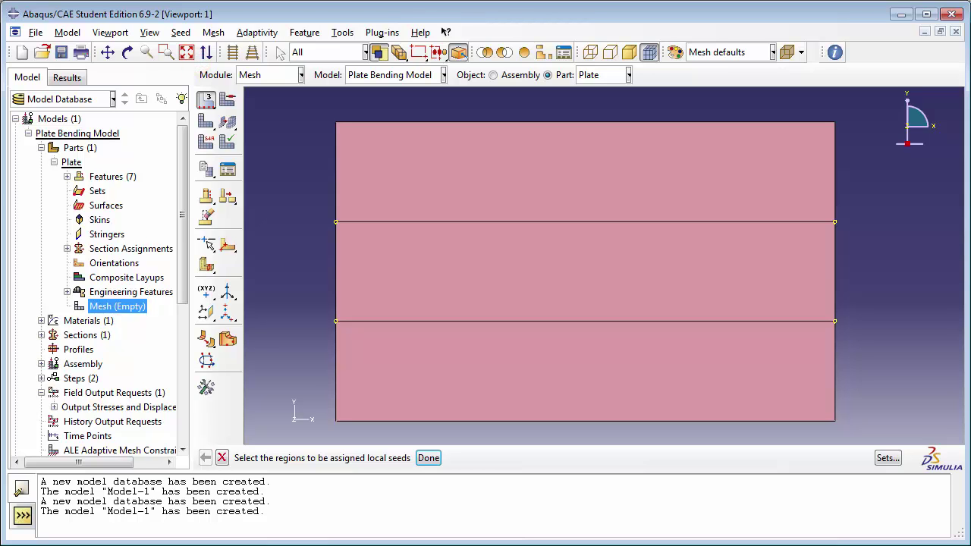
{"action": "left_click", "coordinate": [336, 169]}
{"action": "left_click", "coordinate": [336, 256], "text": "shift"}
{"action": "left_click", "coordinate": [336, 357], "text": "shift"}
{"action": "left_click", "coordinate": [835, 182], "text": "shift"}
{"action": "left_click", "coordinate": [833, 268], "text": "shift"}
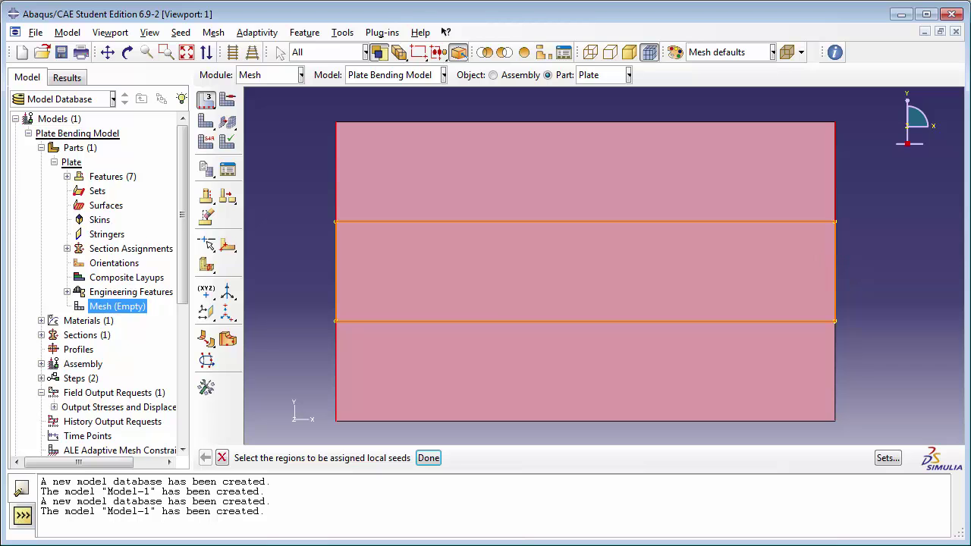
{"action": "left_click", "coordinate": [835, 357], "text": "shift"}
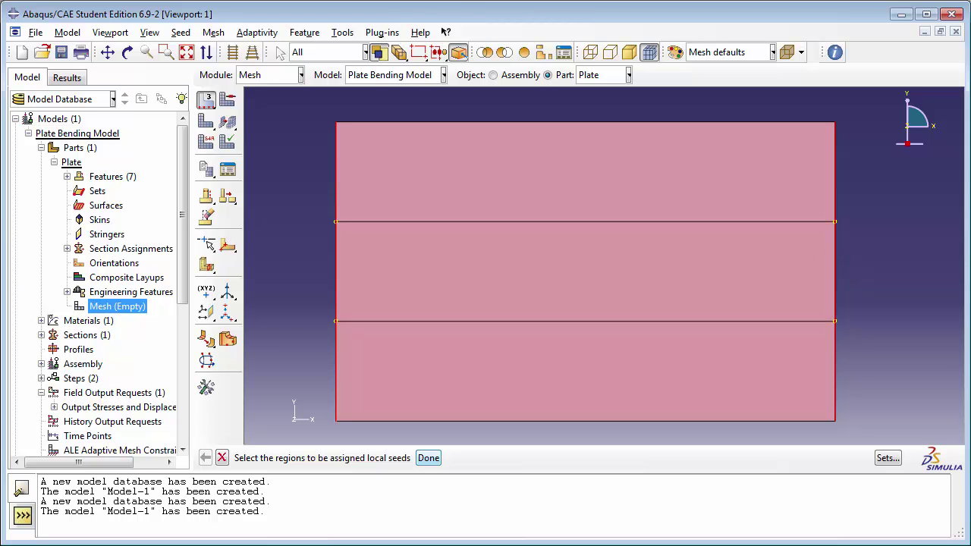
{"action": "left_click", "coordinate": [432, 459]}
{"action": "type", "text": "3"}
{"action": "key", "text": "Return"}
Step: Select the top, bottom and two partition edges for seeding by number
{"action": "left_click", "coordinate": [505, 121]}
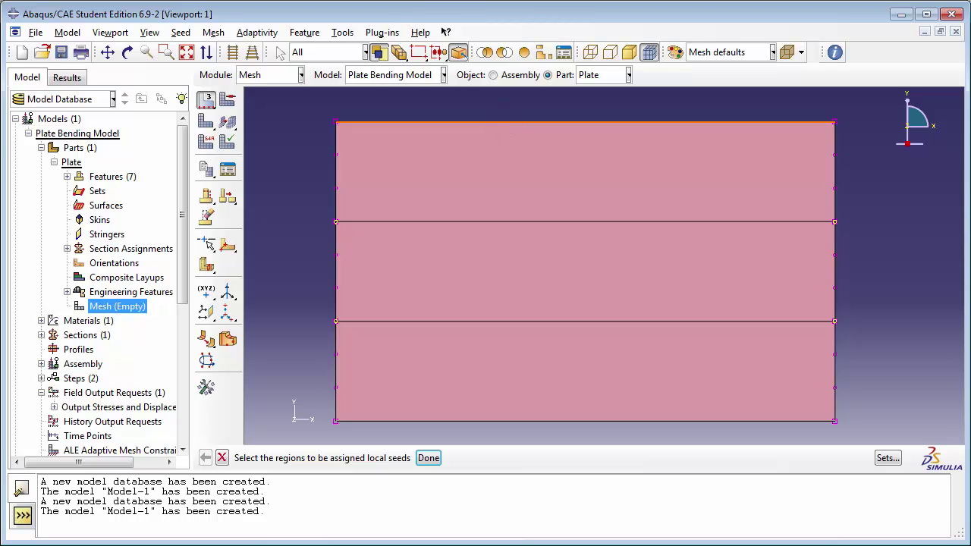
{"action": "left_click", "coordinate": [489, 220], "text": "shift"}
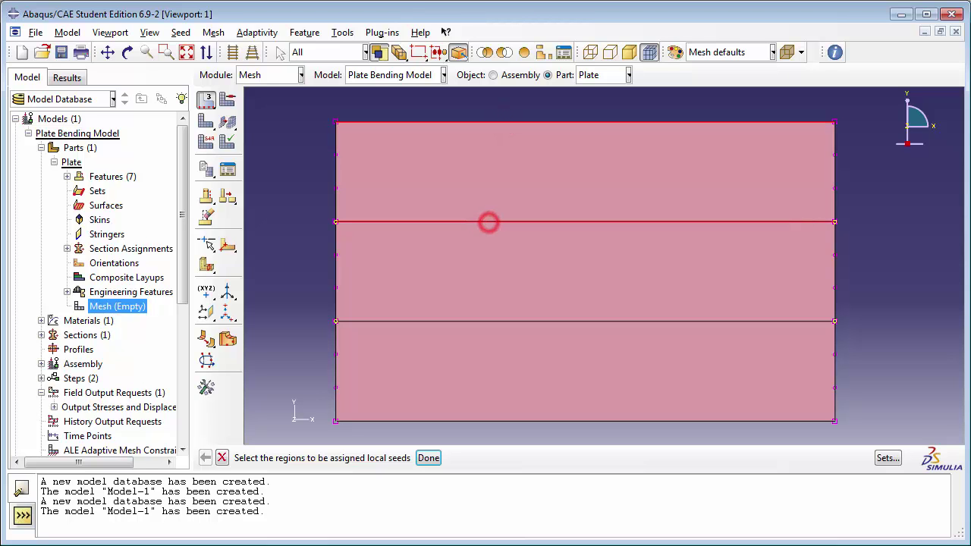
{"action": "left_click", "coordinate": [498, 321], "text": "shift"}
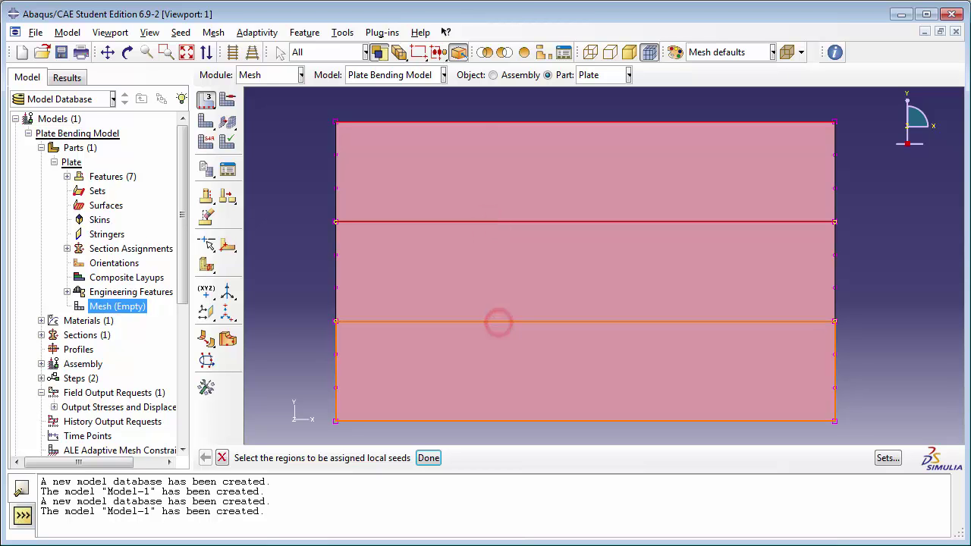
{"action": "left_click", "coordinate": [510, 421], "text": "shift"}
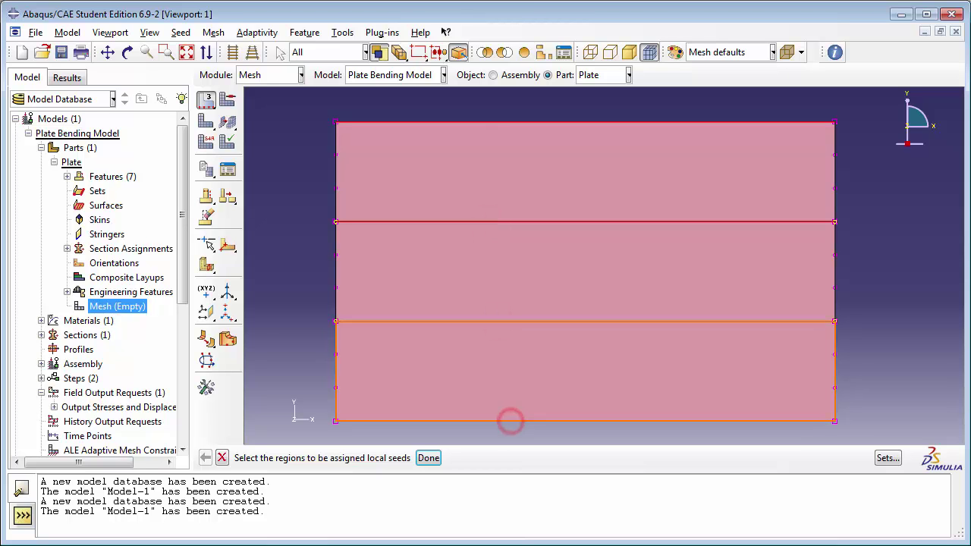
{"action": "left_click", "coordinate": [429, 457]}
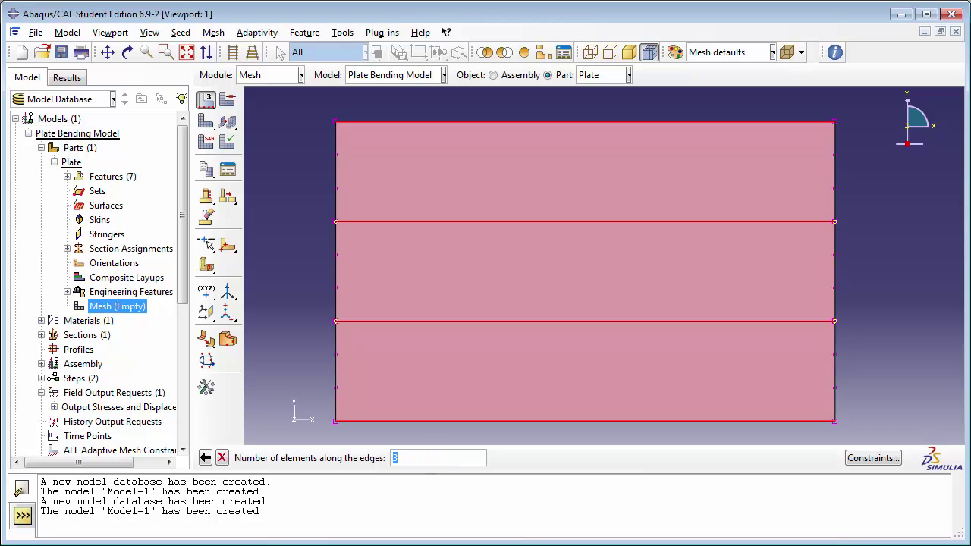
Step: Set 10 elements on the horizontal edges and mesh the Plate part into 73 elements
{"action": "type", "text": "0"}
{"action": "key", "text": "Return"}
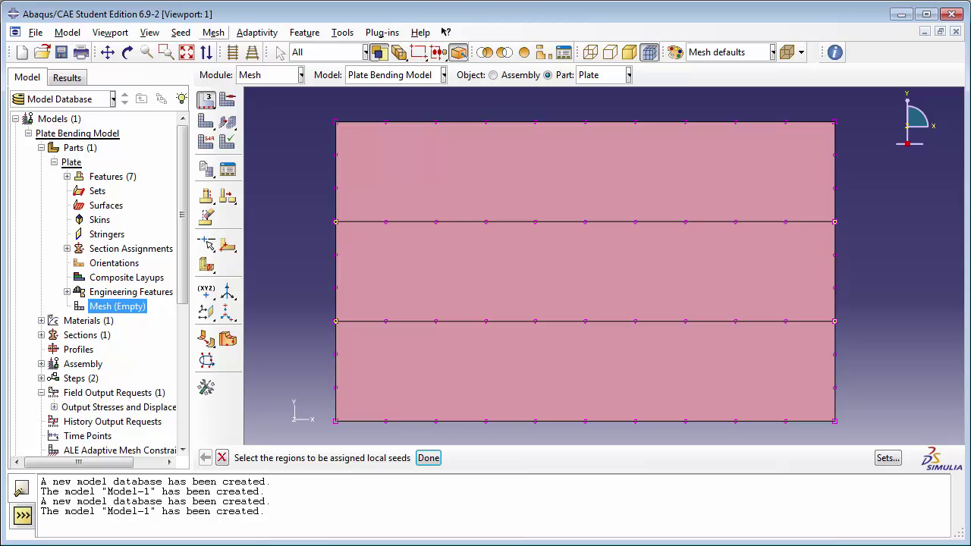
{"action": "left_click", "coordinate": [214, 32]}
{"action": "left_click", "coordinate": [226, 79]}
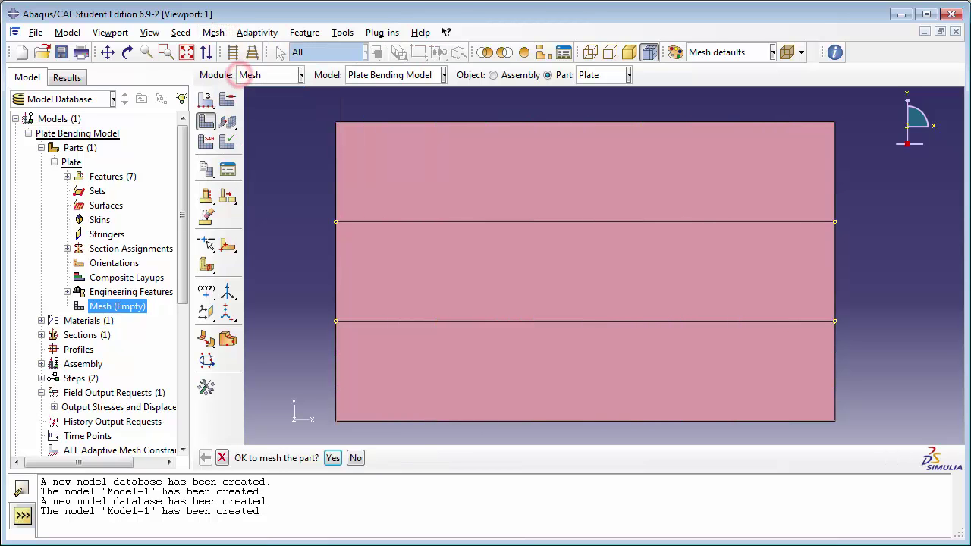
{"action": "left_click", "coordinate": [331, 457]}
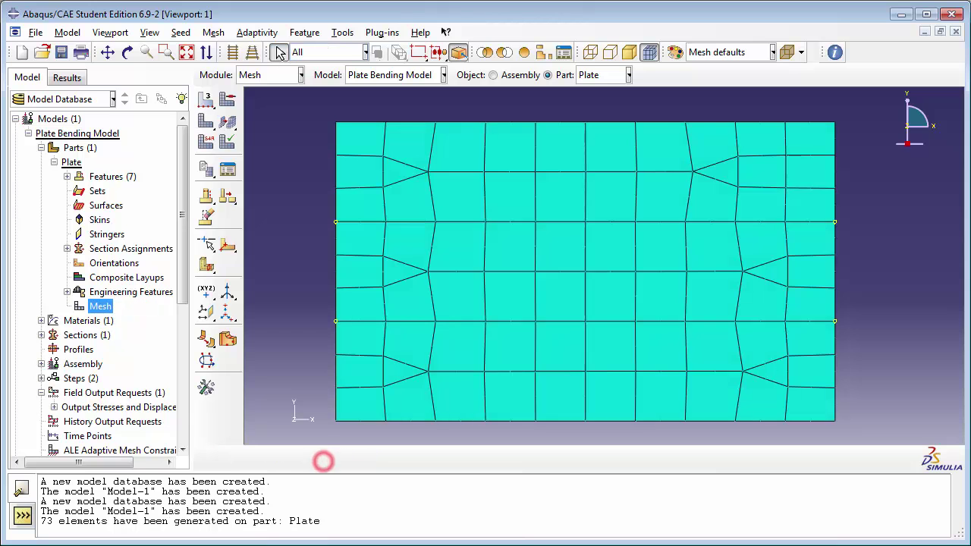
{"action": "scroll", "coordinate": [510, 297], "scroll_direction": "down", "scroll_amount": 1}
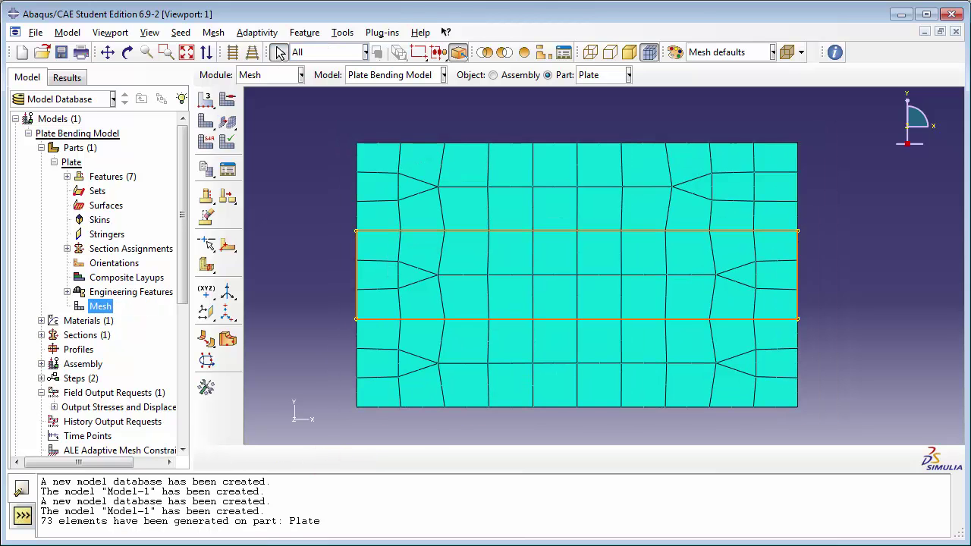
{"action": "scroll", "coordinate": [520, 306], "scroll_direction": "up", "scroll_amount": 1}
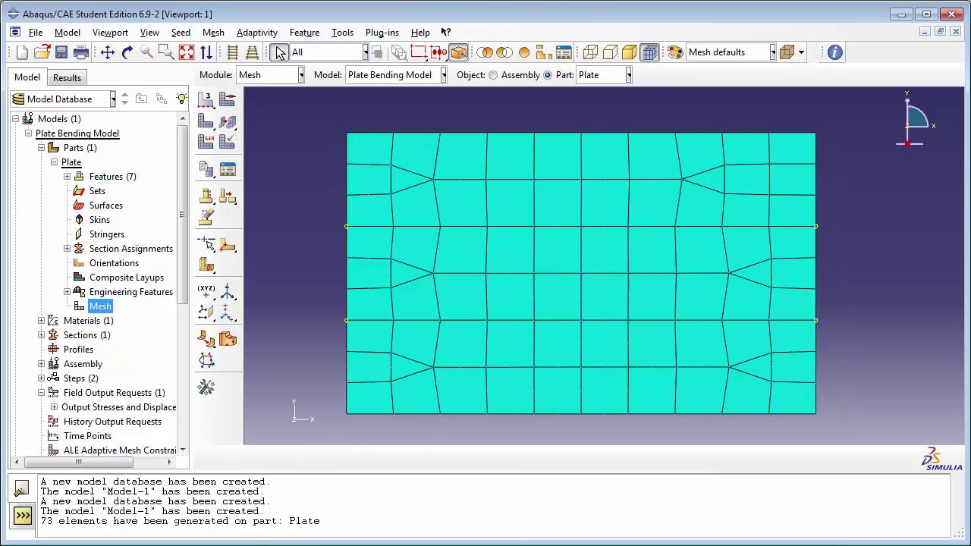
{"action": "left_click_drag", "start_coordinate": [182, 283], "coordinate": [182, 422]}
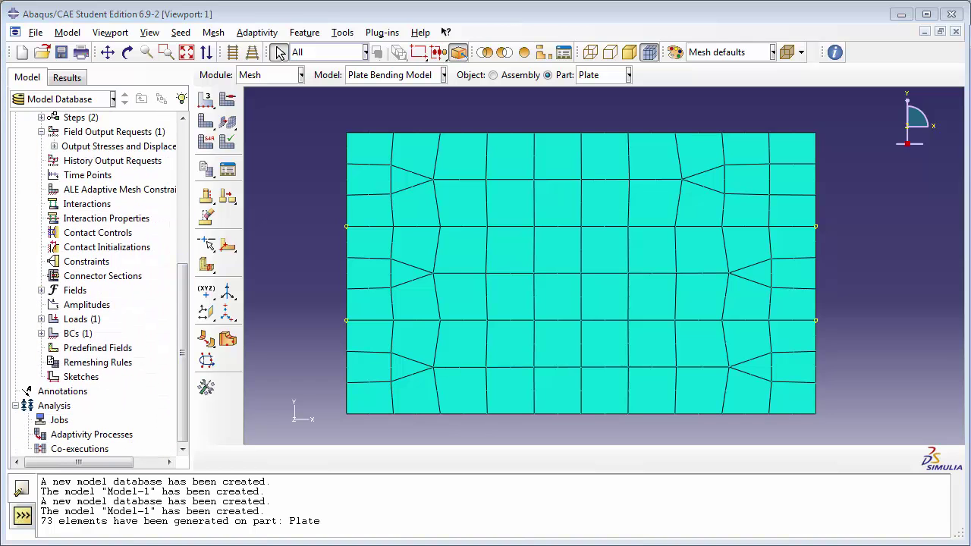
Step: Create an analysis job named PlateJob with default settings
{"action": "left_click", "coordinate": [59, 419]}
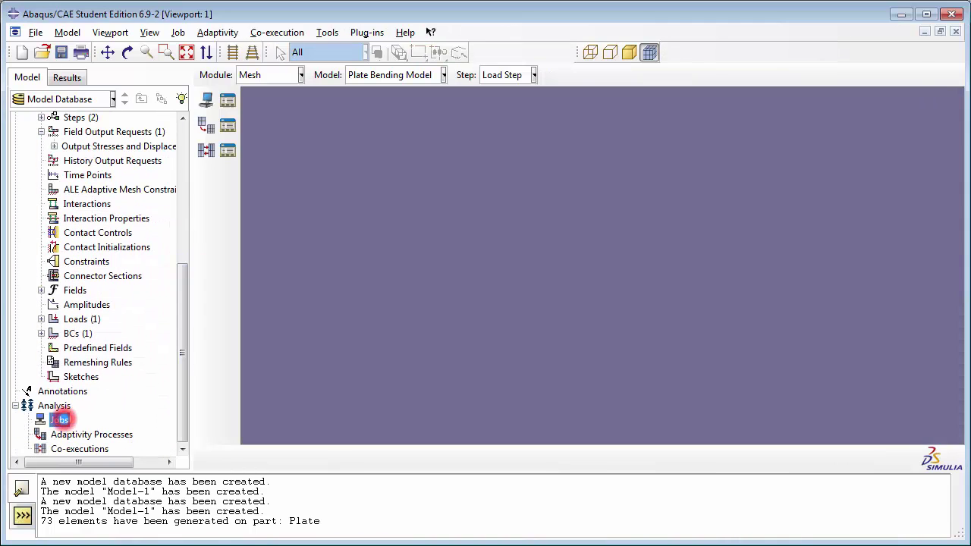
{"action": "double_click", "coordinate": [59, 420]}
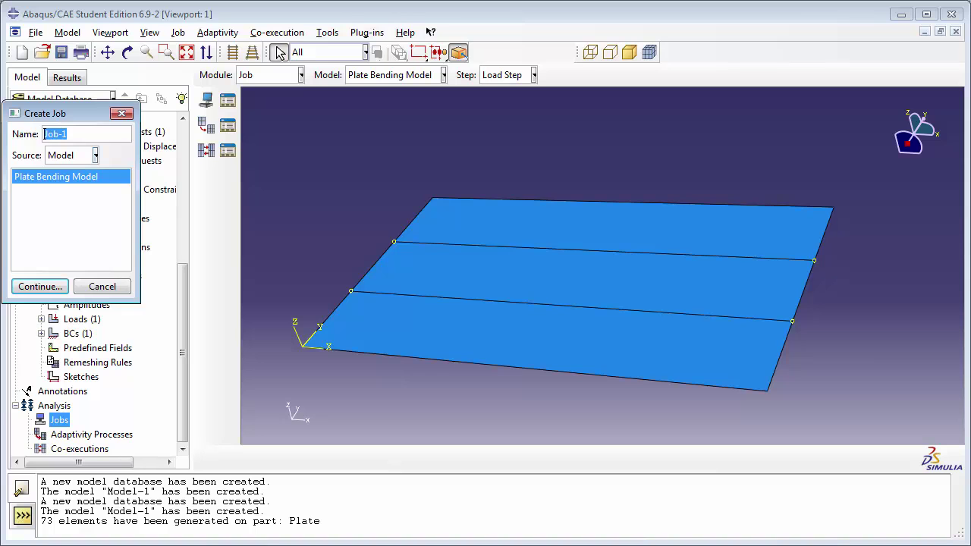
{"action": "type", "text": "PlateJob"}
{"action": "left_click", "coordinate": [40, 286]}
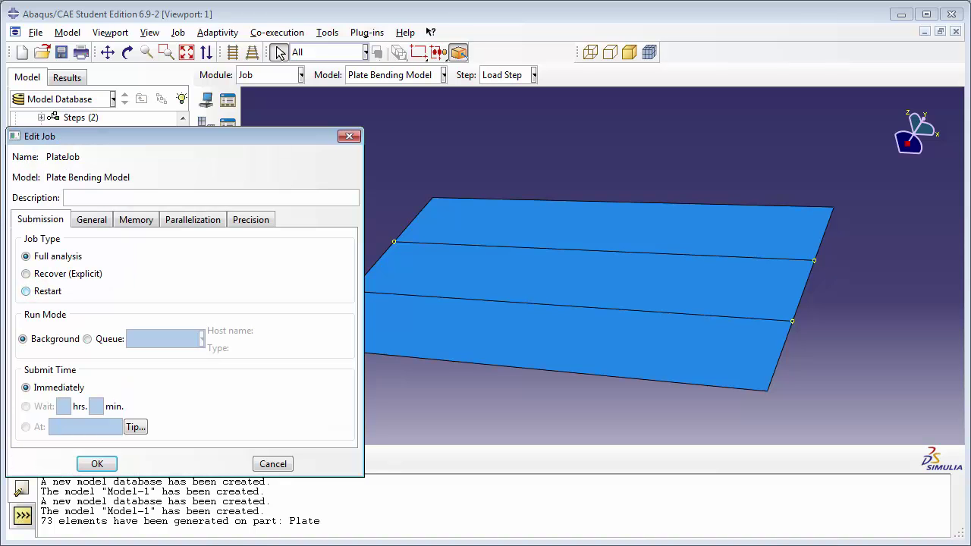
{"action": "left_click", "coordinate": [97, 463]}
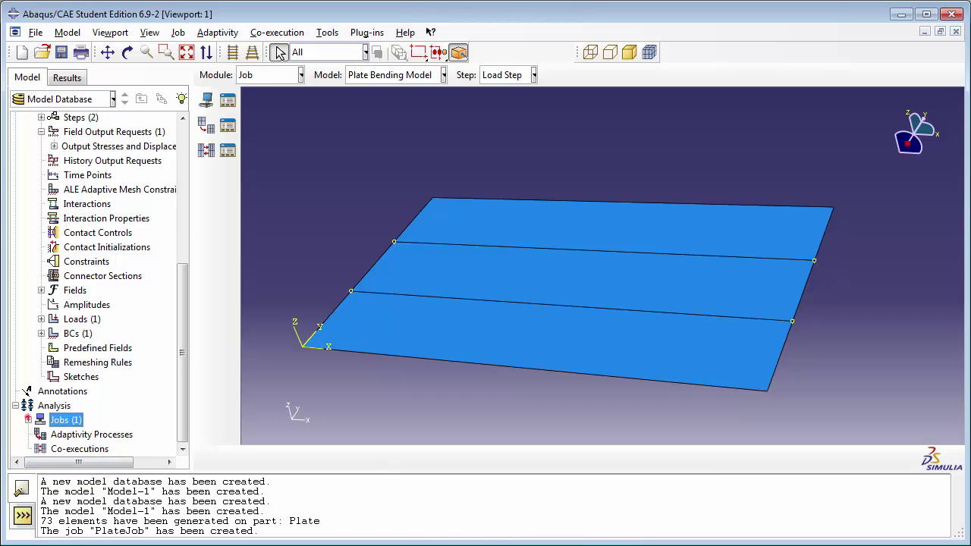
Step: Submit PlateJob, allowing file overwrite and continuing without history output
{"action": "right_click", "coordinate": [65, 433]}
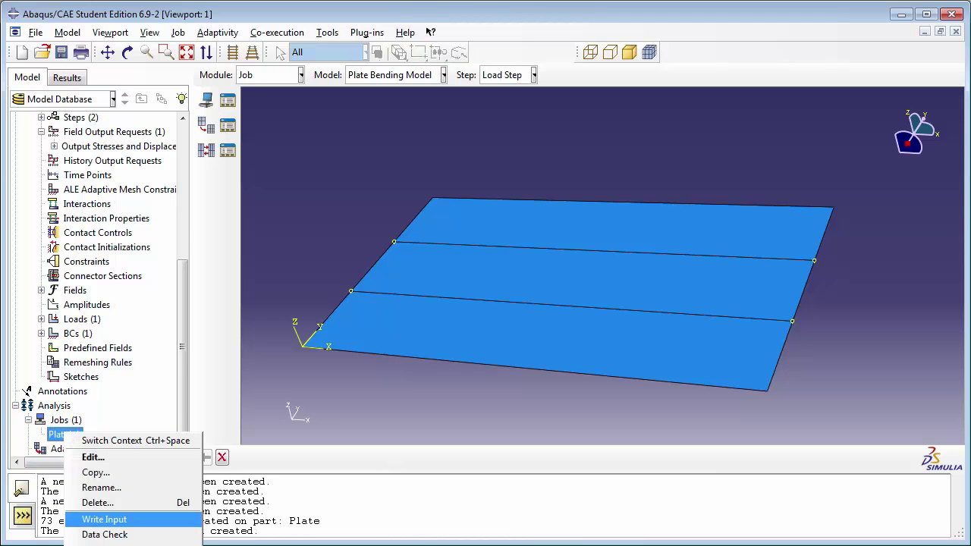
{"action": "left_click", "coordinate": [105, 534]}
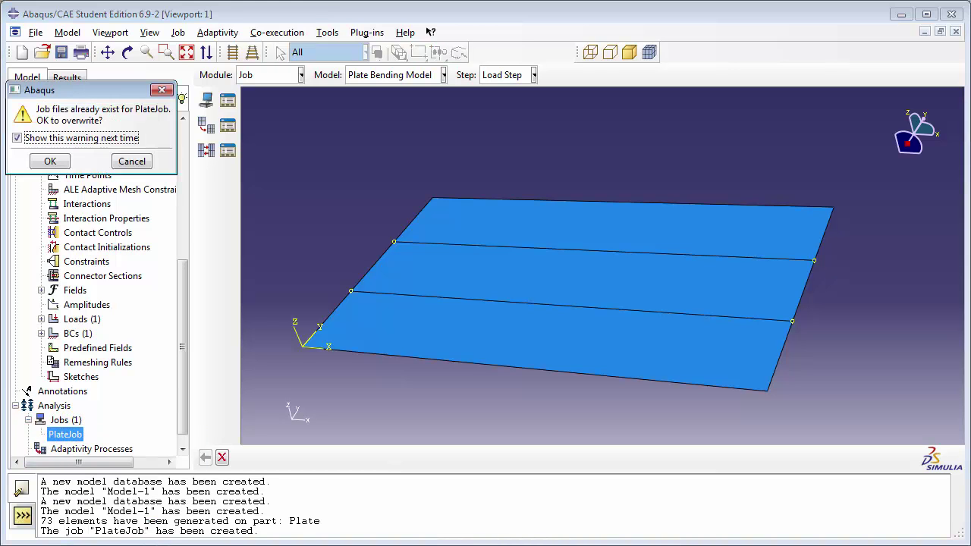
{"action": "left_click", "coordinate": [50, 161]}
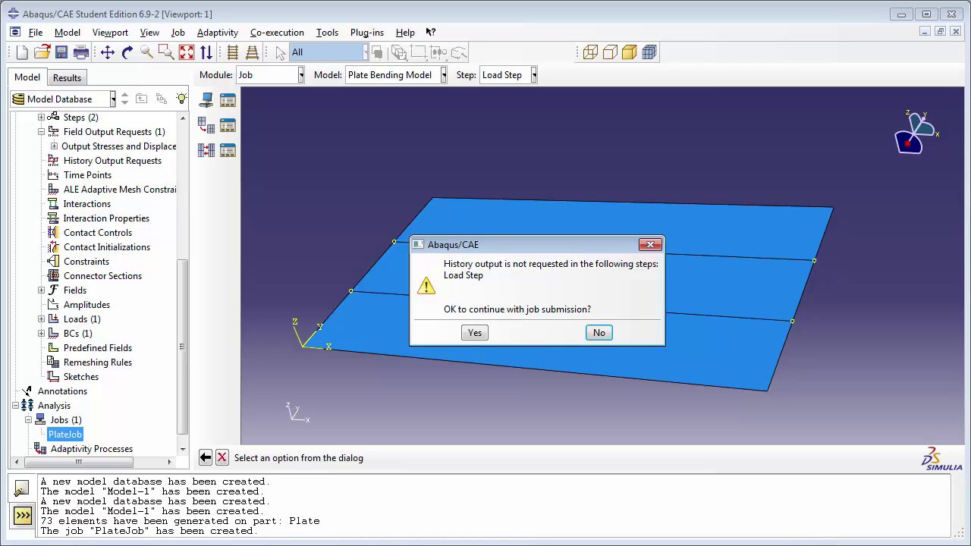
{"action": "left_click", "coordinate": [473, 333]}
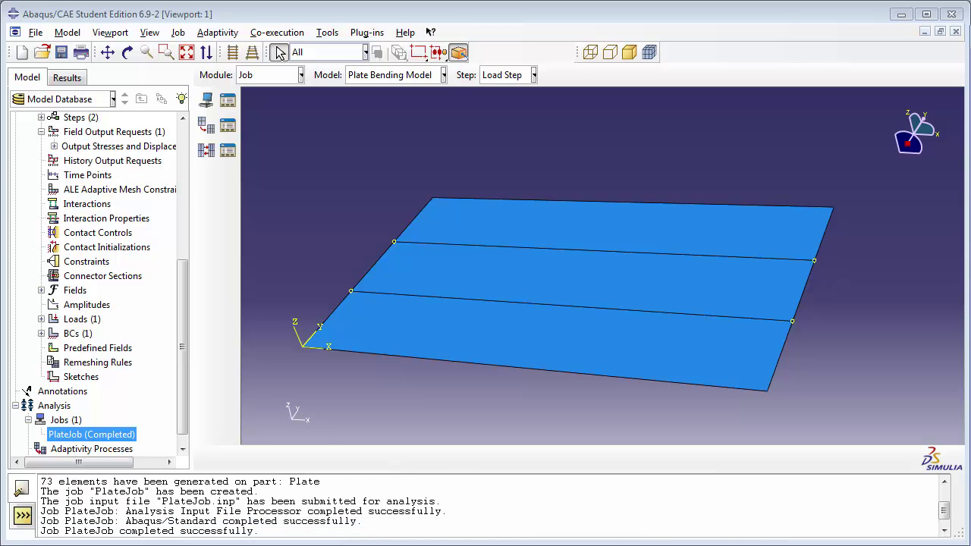
Step: Open the PlateJob.odb results and enable element number labels in Common Plot Options
{"action": "right_click", "coordinate": [114, 435]}
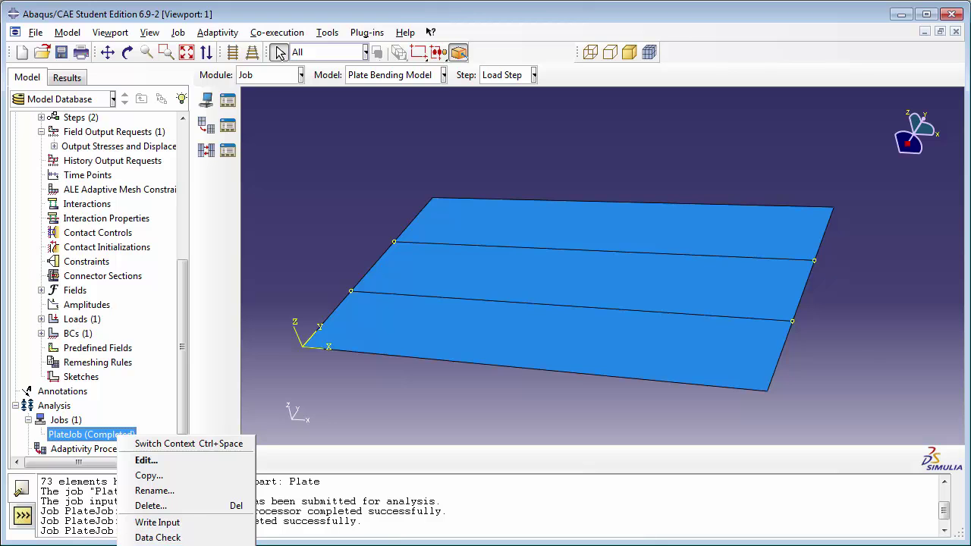
{"action": "left_click", "coordinate": [157, 545]}
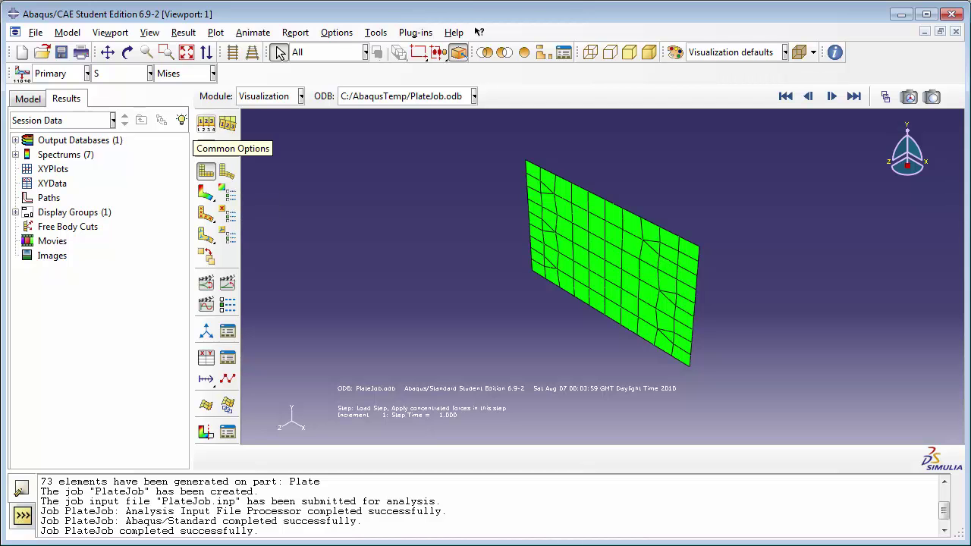
{"action": "left_click", "coordinate": [206, 144]}
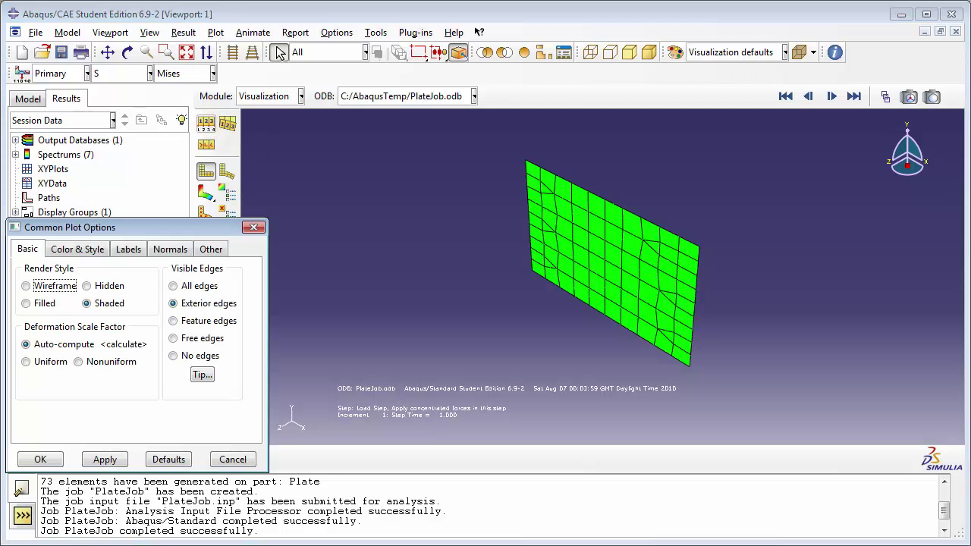
{"action": "left_click", "coordinate": [129, 249]}
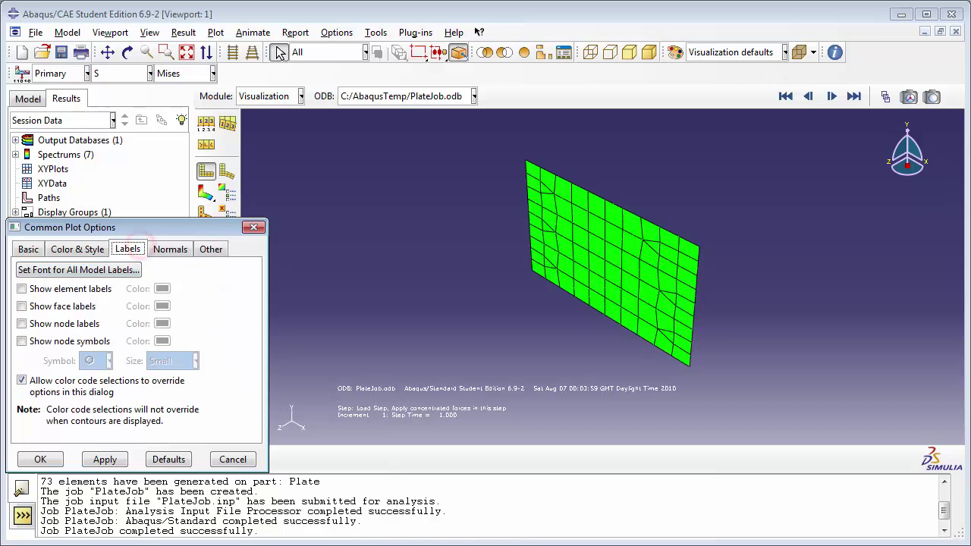
{"action": "left_click", "coordinate": [22, 289]}
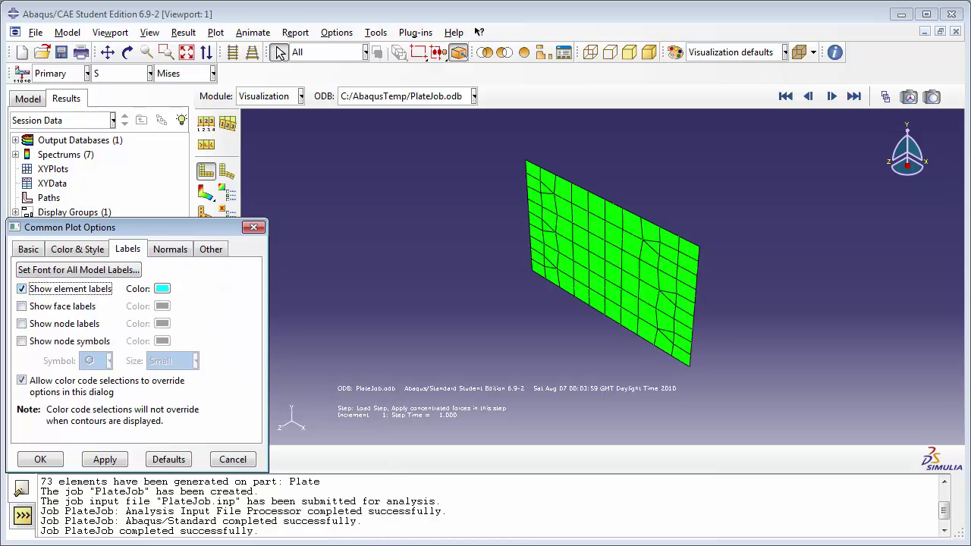
{"action": "left_click", "coordinate": [58, 459]}
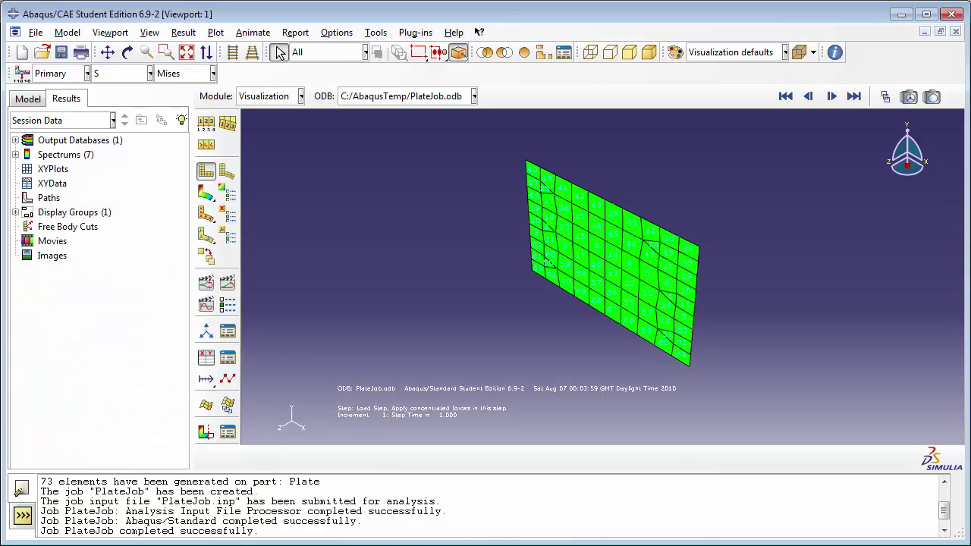
{"action": "scroll", "coordinate": [592, 244], "scroll_direction": "up", "scroll_amount": 3}
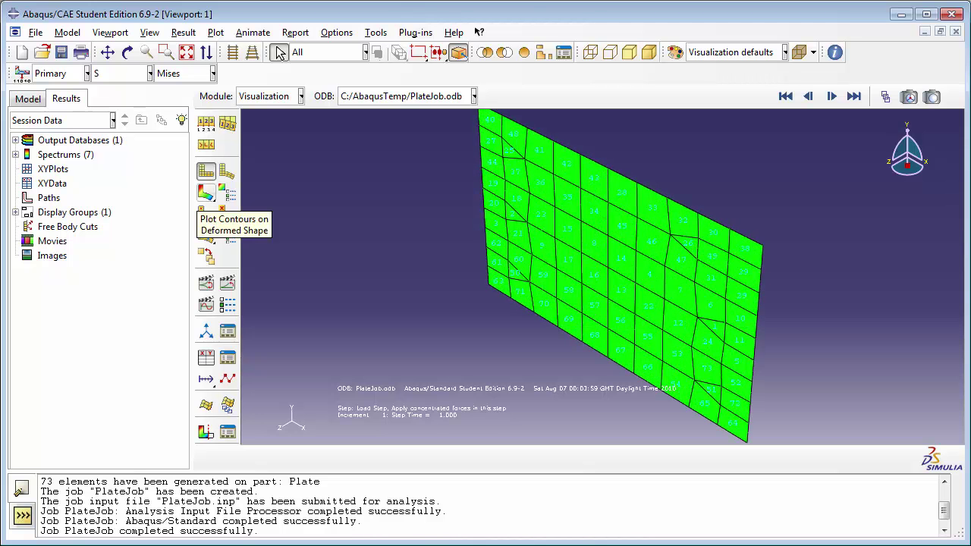
Step: Plot Mises stress contours on the deformed plate shape
{"action": "left_click", "coordinate": [206, 193]}
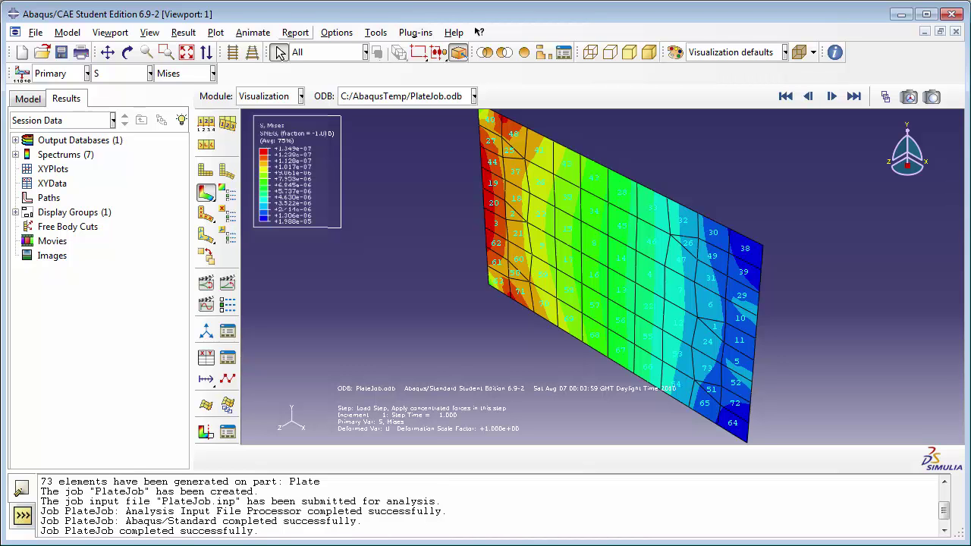
Step: Start a field output report and include the S Mises stress output
{"action": "left_click", "coordinate": [295, 33]}
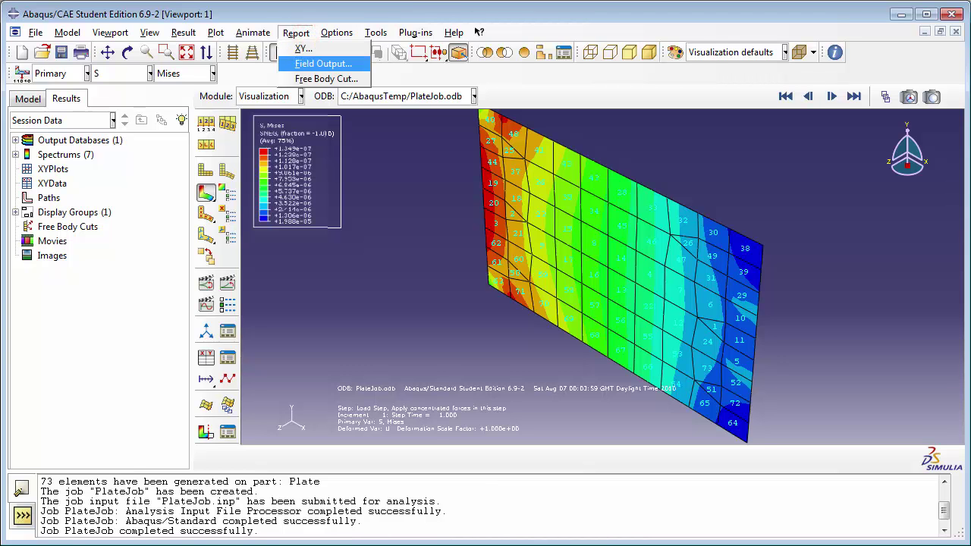
{"action": "left_click", "coordinate": [318, 64]}
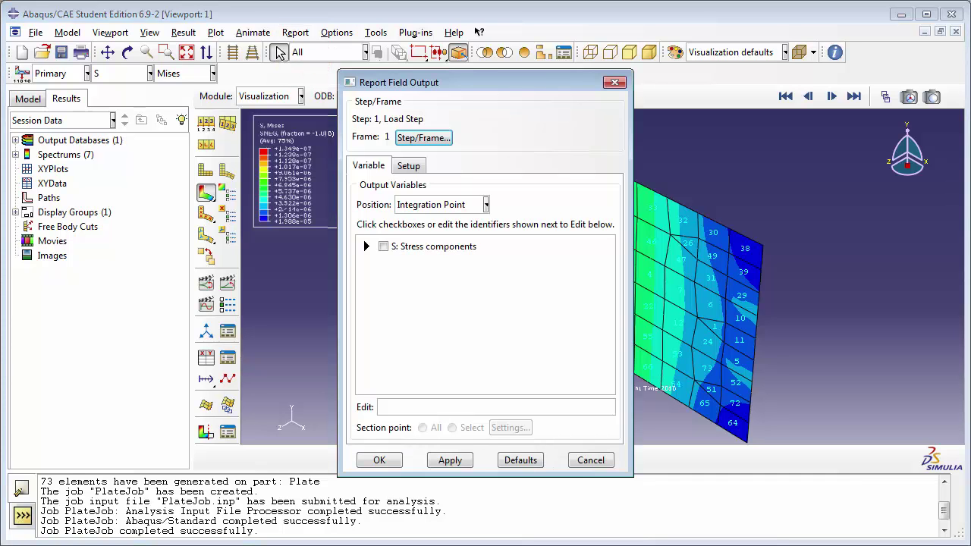
{"action": "left_click", "coordinate": [366, 246]}
{"action": "left_click", "coordinate": [401, 260]}
{"action": "left_click", "coordinate": [366, 245]}
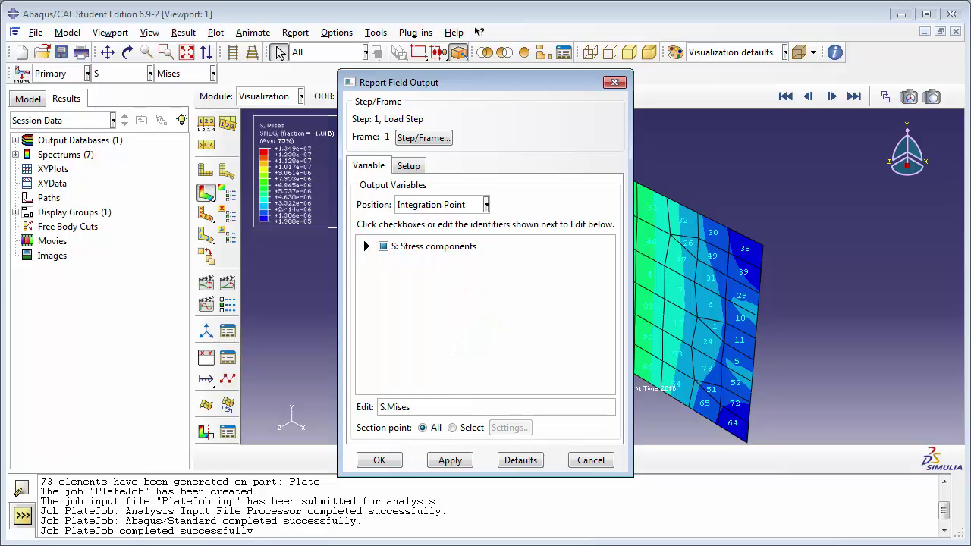
Step: Write to platestresses.rpt without appending, sorted by S.Mises descending, overwriting the old file
{"action": "left_click", "coordinate": [408, 166]}
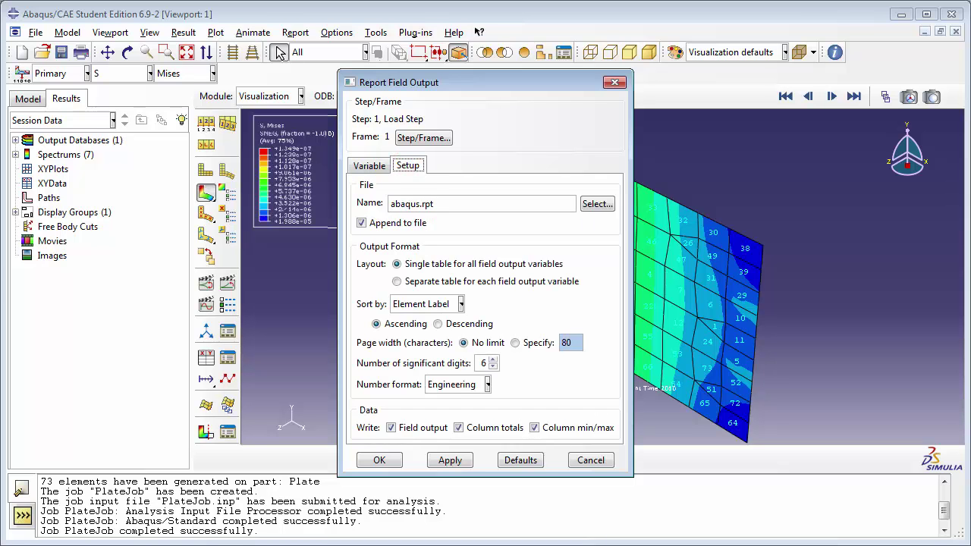
{"action": "left_click_drag", "start_coordinate": [393, 204], "coordinate": [419, 204]}
{"action": "double_click", "coordinate": [418, 204]}
{"action": "type", "text": "platestresses"}
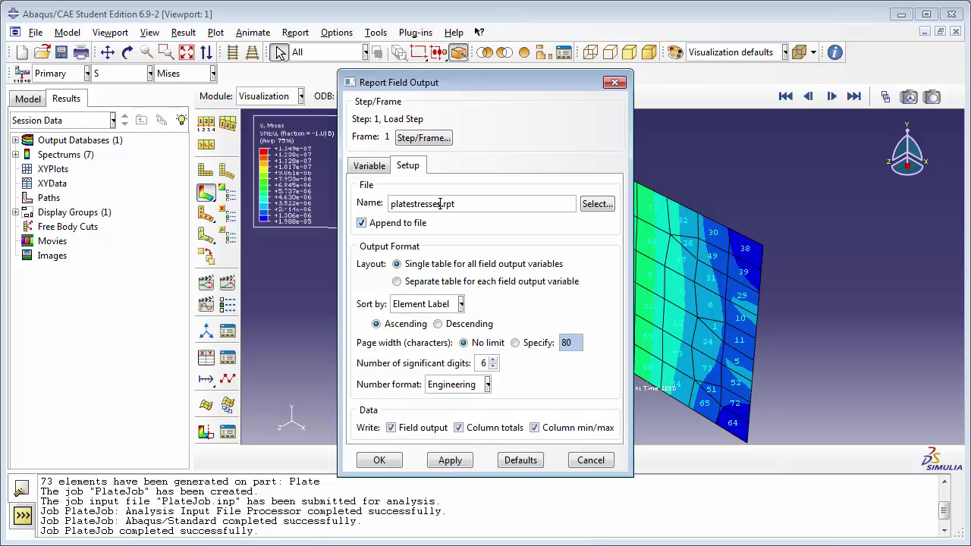
{"action": "left_click", "coordinate": [361, 222]}
{"action": "left_click", "coordinate": [459, 304]}
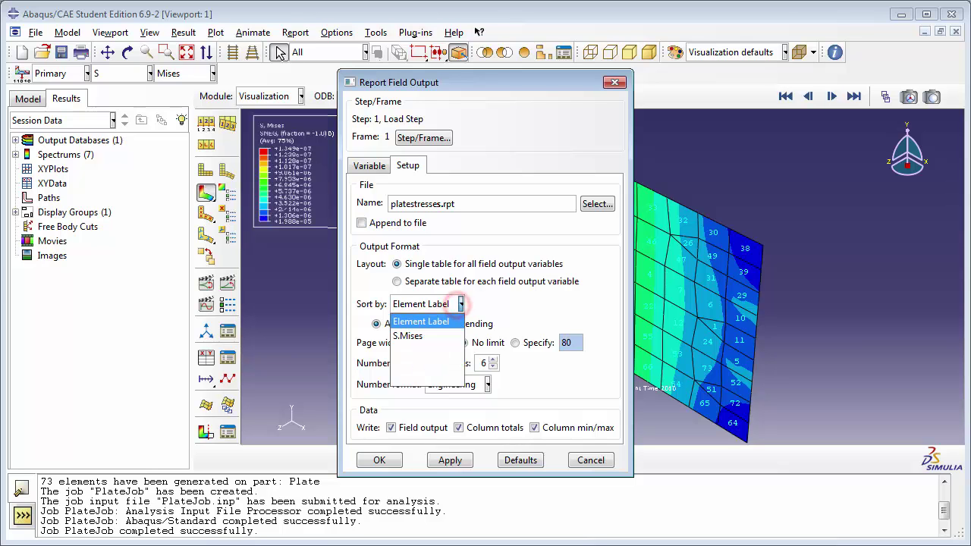
{"action": "left_click", "coordinate": [425, 333]}
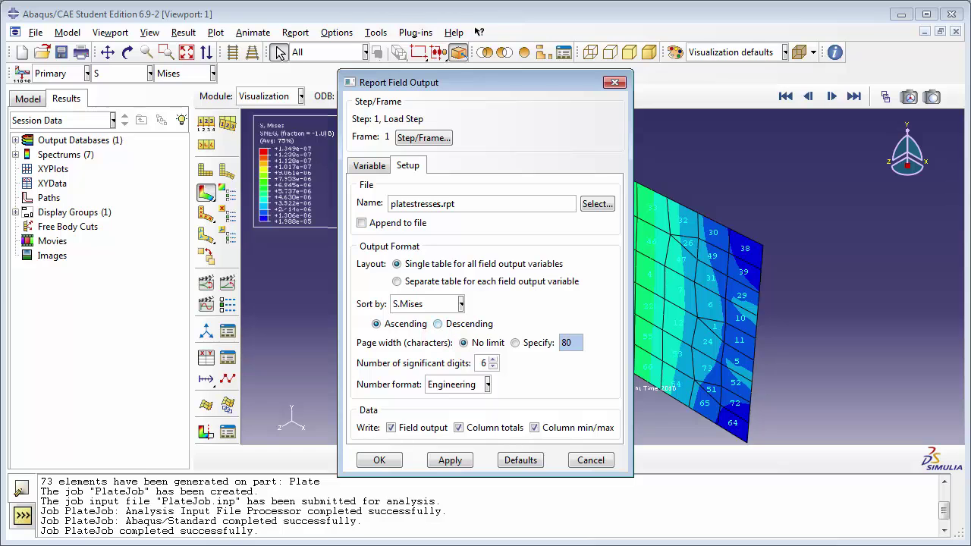
{"action": "left_click", "coordinate": [438, 324]}
{"action": "left_click", "coordinate": [380, 460]}
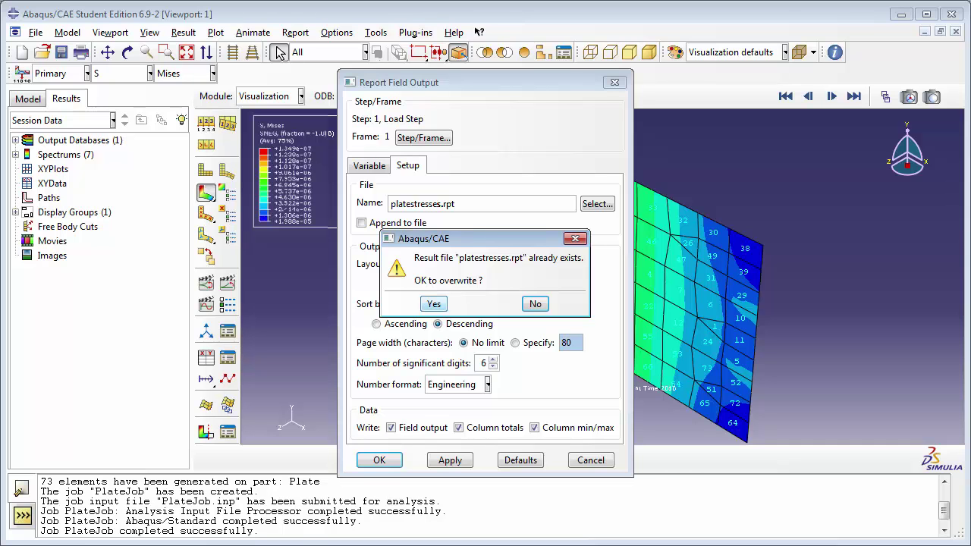
{"action": "left_click", "coordinate": [433, 304]}
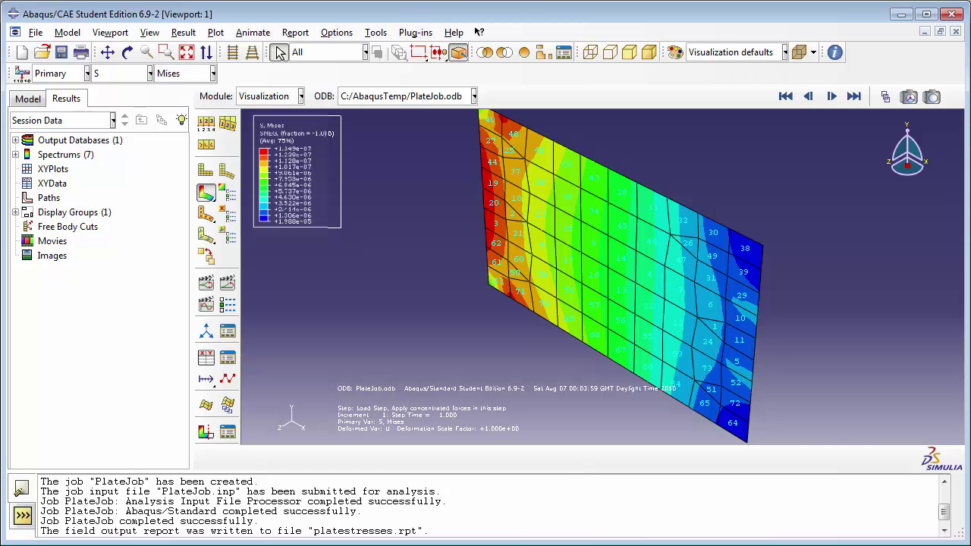
Step: Switch to the C:\AbaqusTemp Explorer window and enlarge it to show file details
{"action": "key", "text": "alt+Tab"}
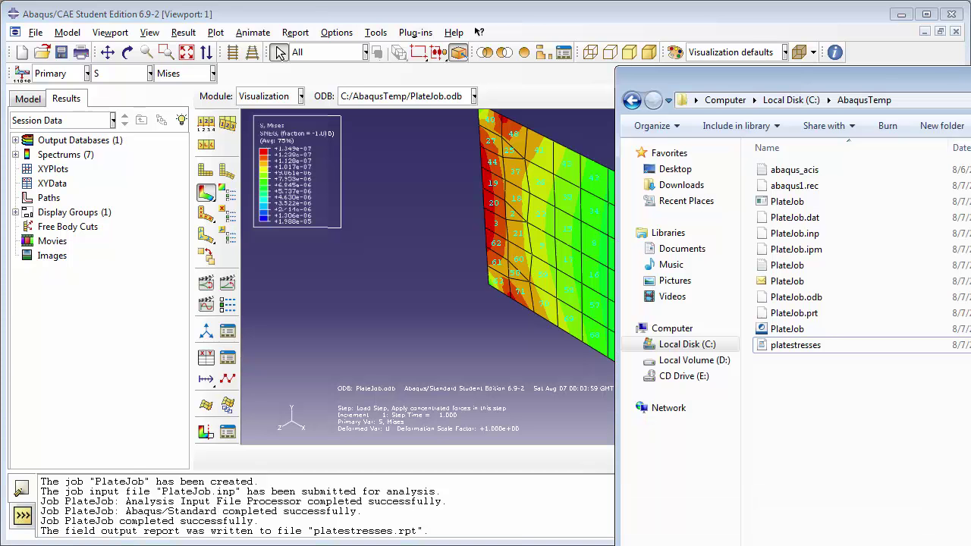
{"action": "left_click_drag", "start_coordinate": [616, 66], "coordinate": [405, 32]}
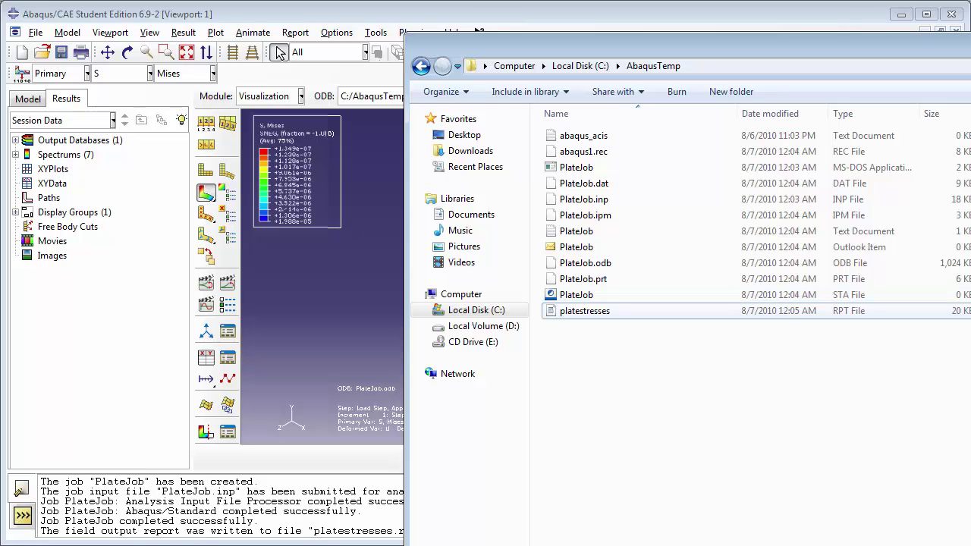
Step: Open platestresses.rpt in WordPad and look over the table and S.Mises column headings
{"action": "double_click", "coordinate": [570, 310]}
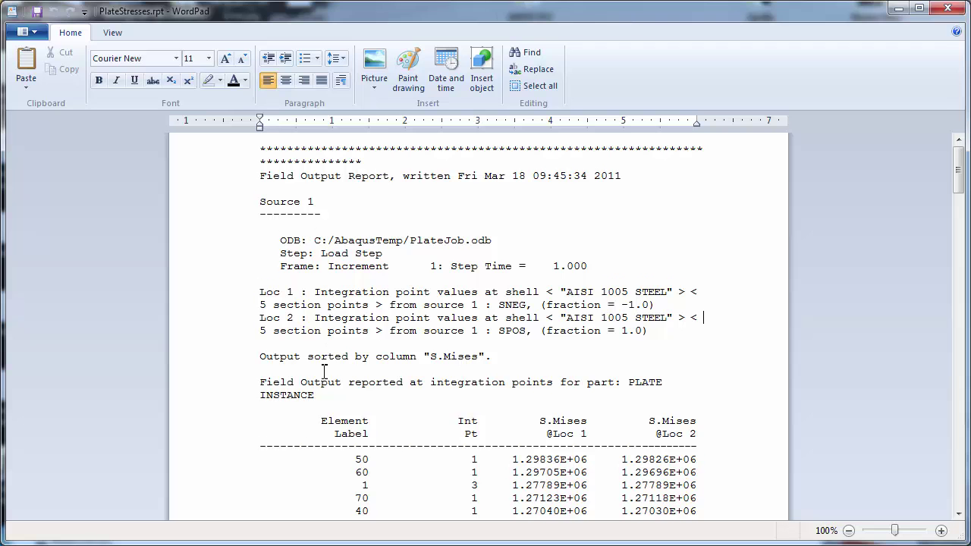
{"action": "scroll", "coordinate": [320, 364], "scroll_direction": "down", "scroll_amount": 2}
{"action": "left_click_drag", "start_coordinate": [320, 343], "coordinate": [372, 361]}
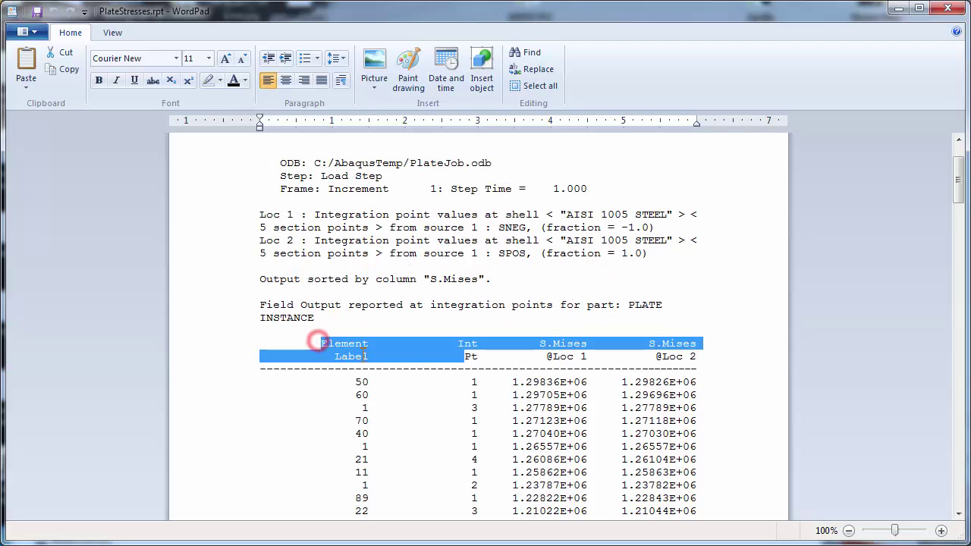
{"action": "scroll", "coordinate": [379, 364], "scroll_direction": "down", "scroll_amount": 1}
{"action": "left_click", "coordinate": [363, 343]}
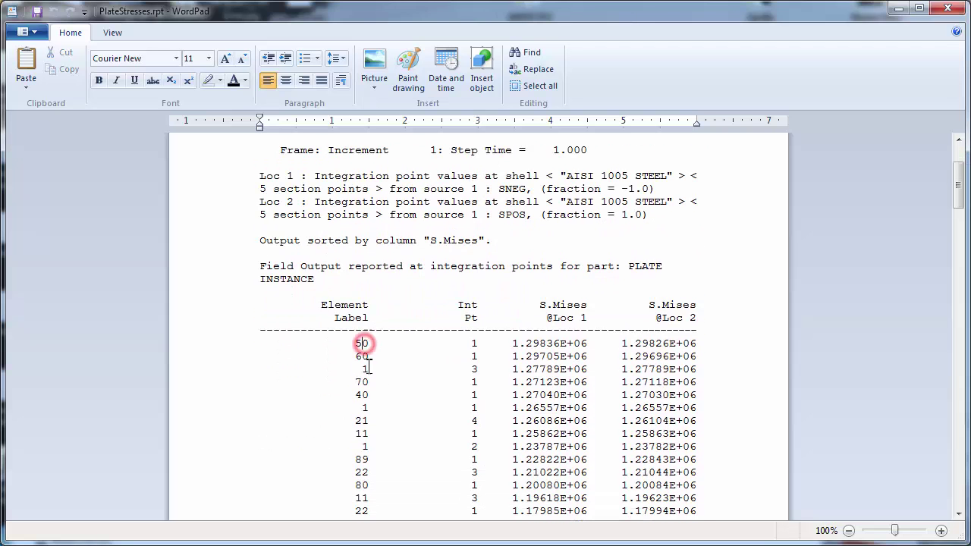
{"action": "left_click", "coordinate": [364, 380]}
{"action": "scroll", "coordinate": [370, 413], "scroll_direction": "down", "scroll_amount": 2}
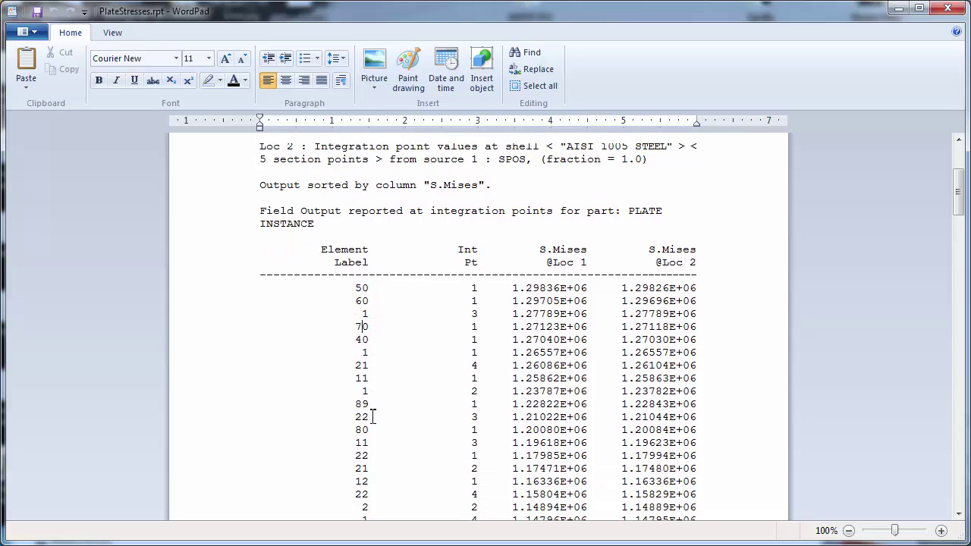
{"action": "left_click_drag", "start_coordinate": [539, 228], "coordinate": [644, 241]}
{"action": "left_click", "coordinate": [671, 228]}
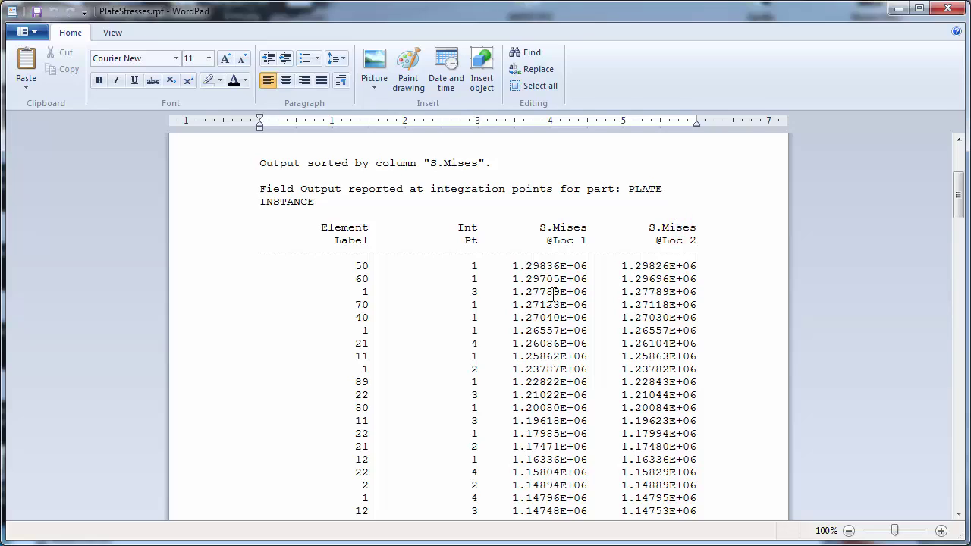
Step: Scroll to the Minimum and Maximum summary, then back up to the table's top
{"action": "middle_click", "coordinate": [527, 270]}
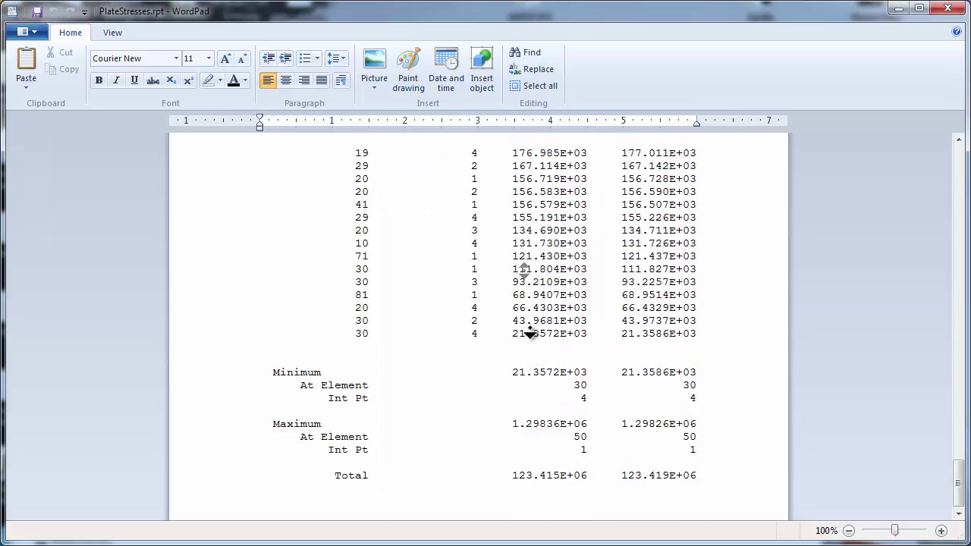
{"action": "middle_click", "coordinate": [527, 329]}
{"action": "double_click", "coordinate": [273, 371]}
{"action": "left_click_drag", "start_coordinate": [275, 425], "coordinate": [323, 425]}
{"action": "left_click", "coordinate": [345, 435]}
{"action": "middle_click", "coordinate": [612, 391]}
{"action": "middle_click", "coordinate": [607, 311]}
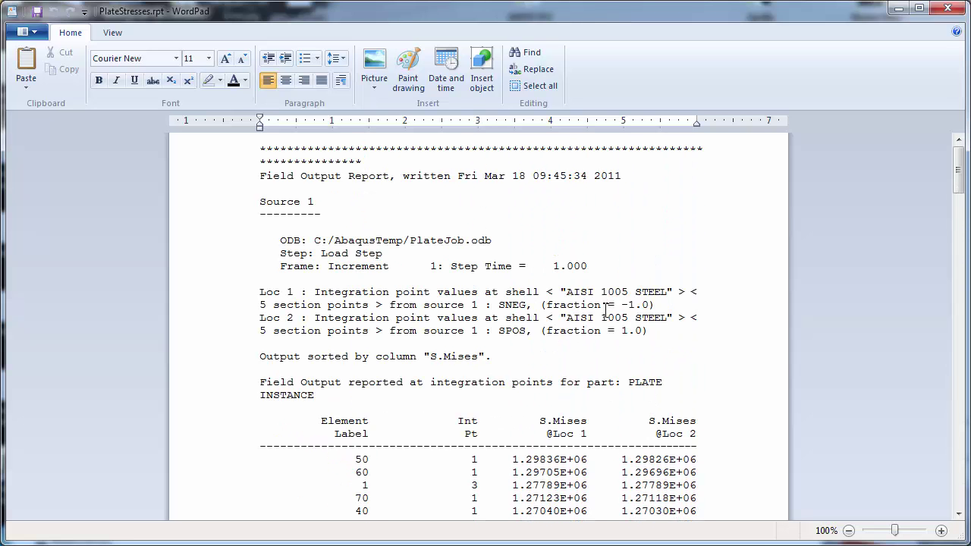